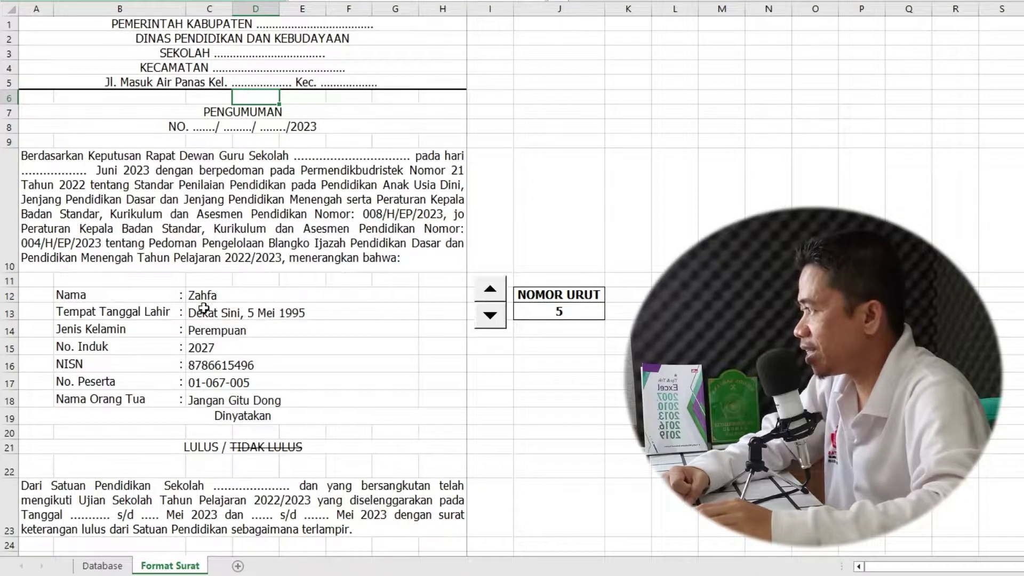
# Select the filled student data block C12:G18 so it can be cleared.
pyautogui.moveTo(326, 302); pyautogui.dragTo(341, 400)
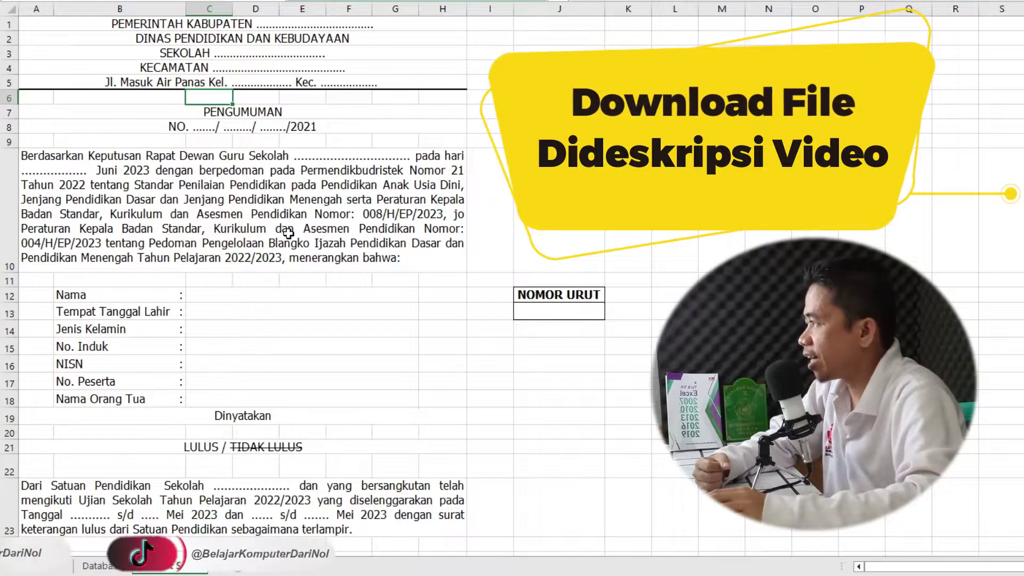
pyautogui.click(198, 297)
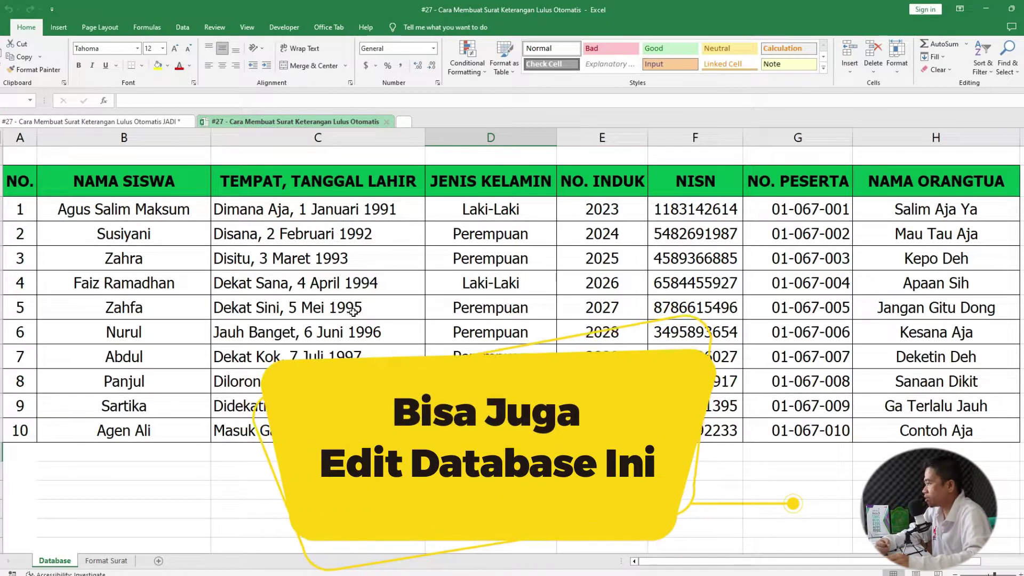
pyautogui.click(317, 451)
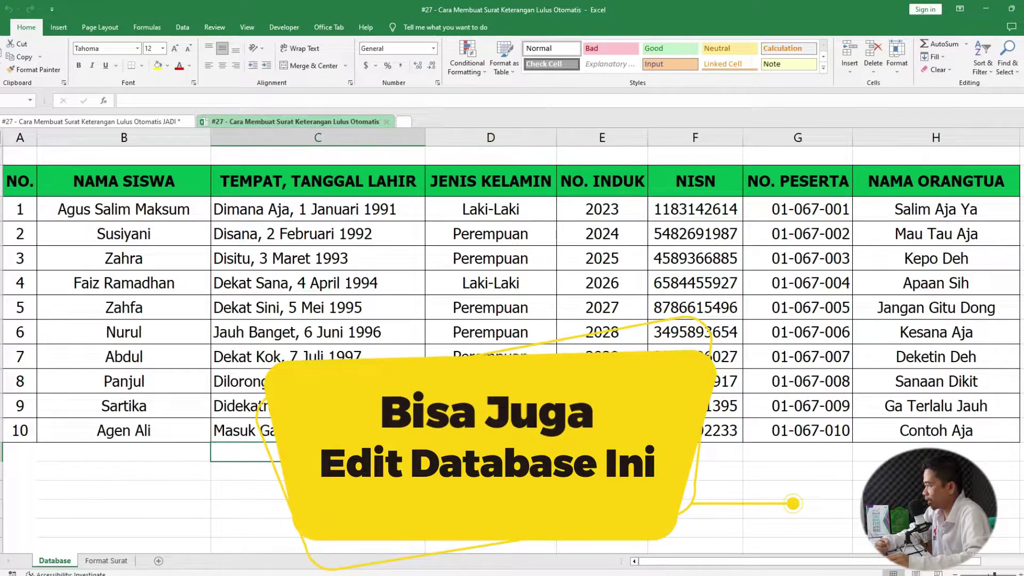
pyautogui.click(91, 561)
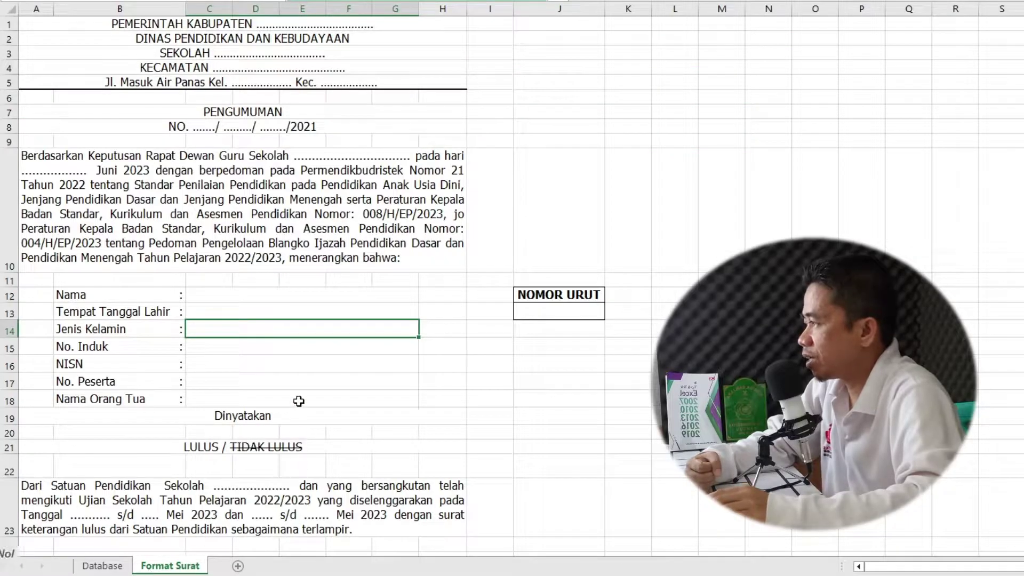
pyautogui.click(256, 175)
pyautogui.click(200, 93)
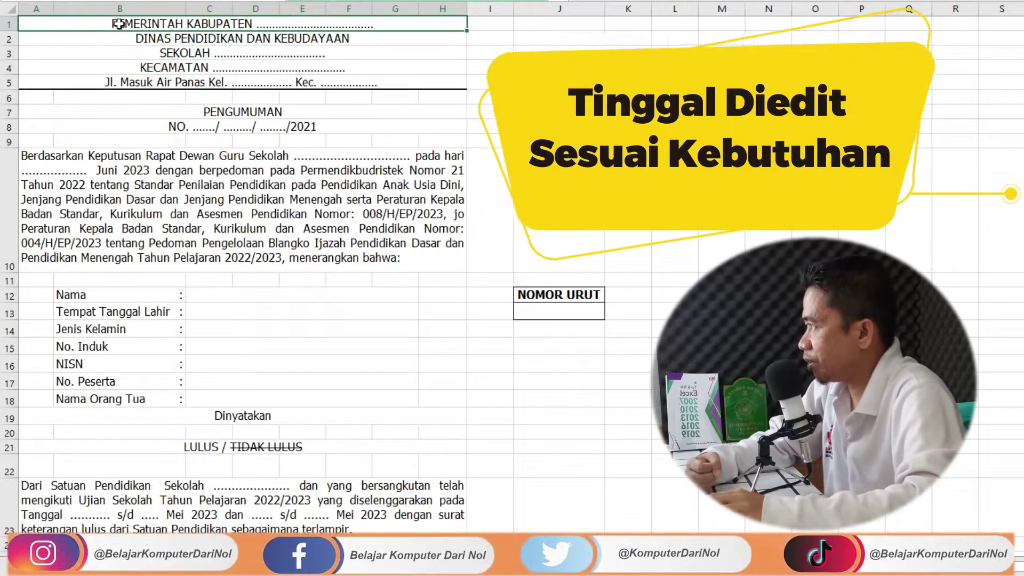
pyautogui.scroll(-2, 297, 210)
pyautogui.moveTo(297, 210); pyautogui.dragTo(299, 312)
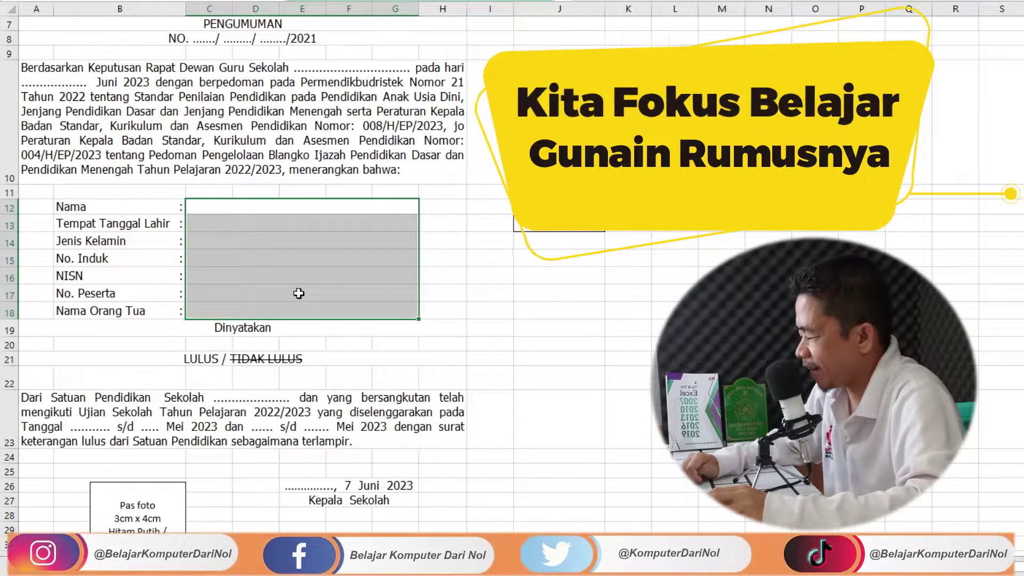
pyautogui.click(253, 208)
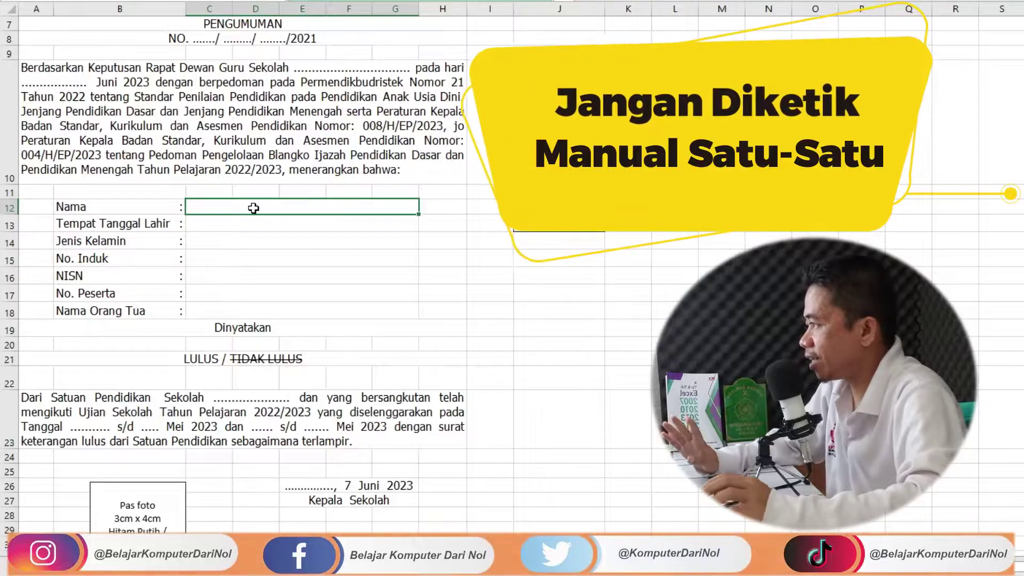
pyautogui.scroll(2, 253, 208)
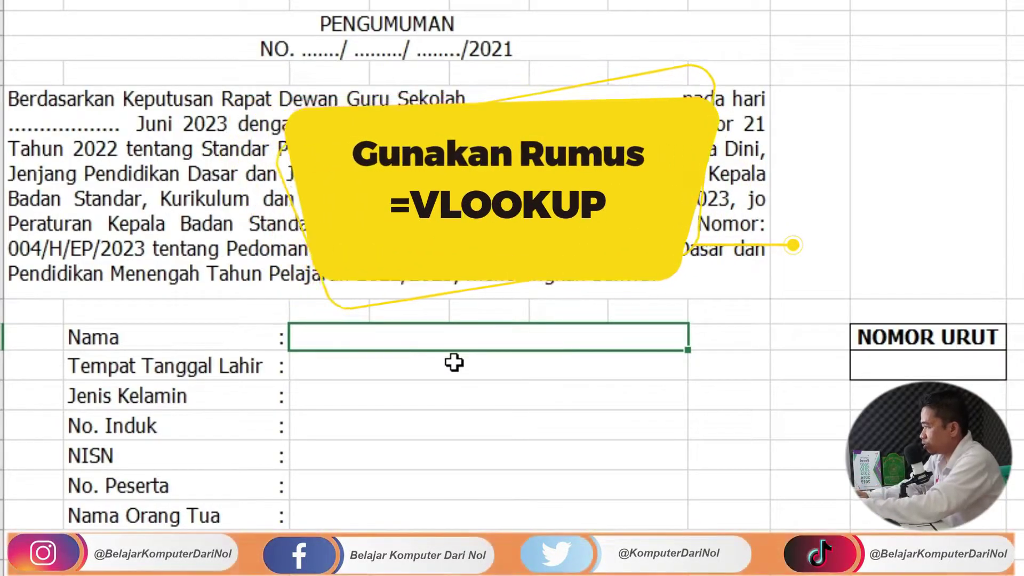
# Start the Nama field formula as =VLOOKUP(J13, with NOMOR URUT as lookup value.
pyautogui.write('=vlo')
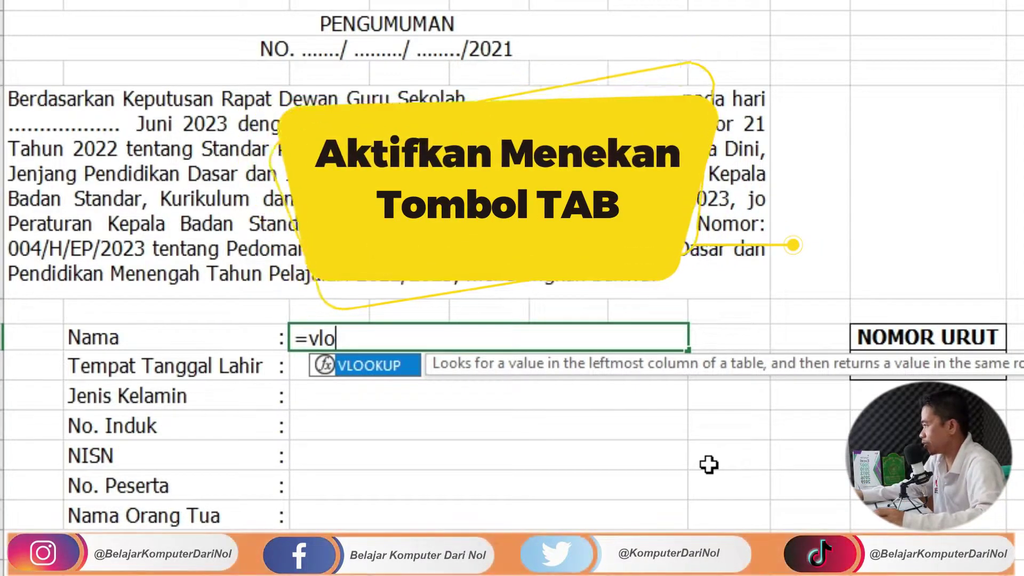
pyautogui.press('Tab')
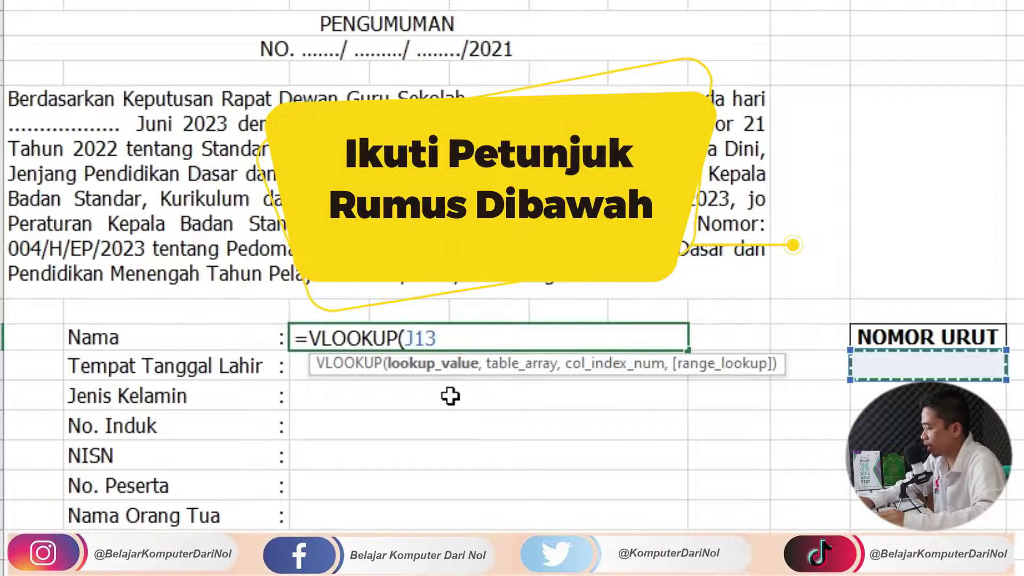
pyautogui.write(',')
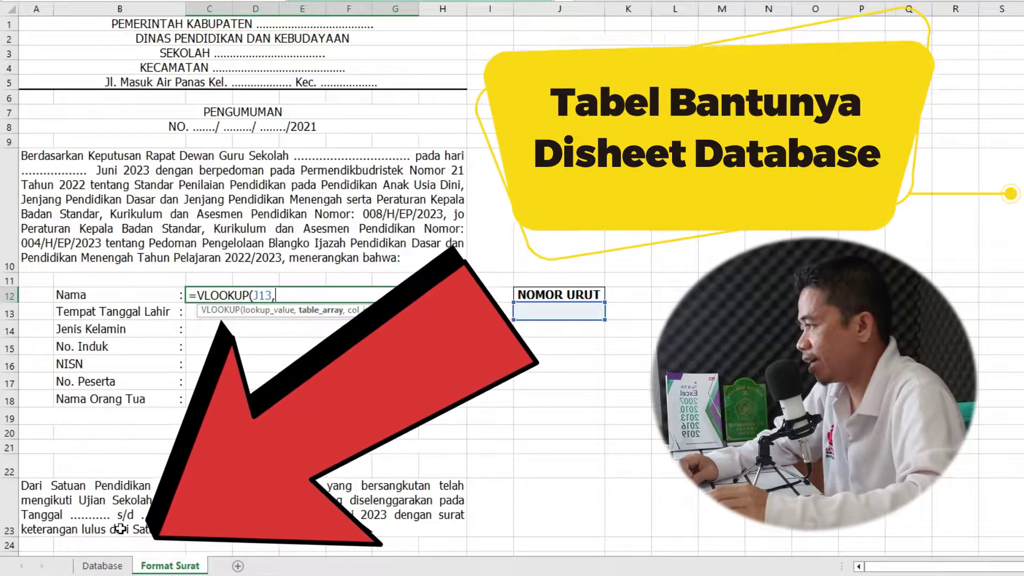
# Complete the Nama formula as =VLOOKUP(J13,Database!$A$2:$H$12,2,FALSE).
pyautogui.click(104, 567)
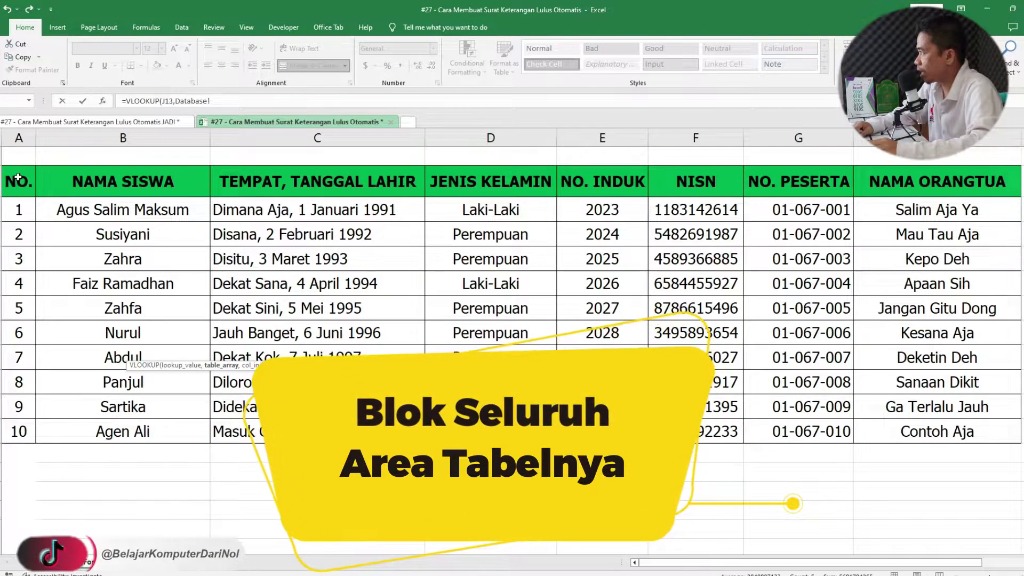
pyautogui.moveTo(19, 181)
pyautogui.mouseDown()
pyautogui.moveTo(635, 202)
pyautogui.moveTo(974, 434)
pyautogui.mouseUp()
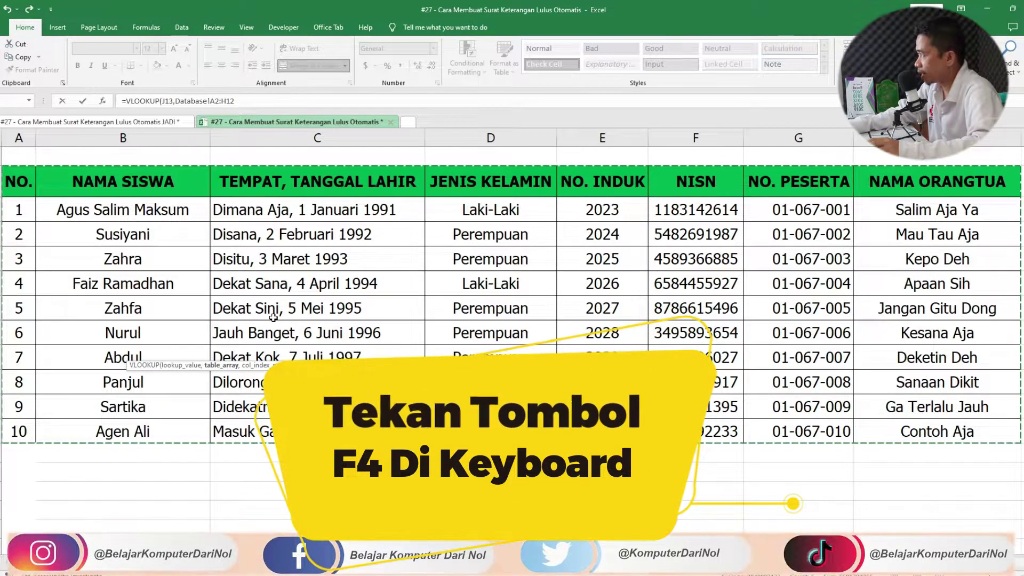
pyautogui.press('F4')
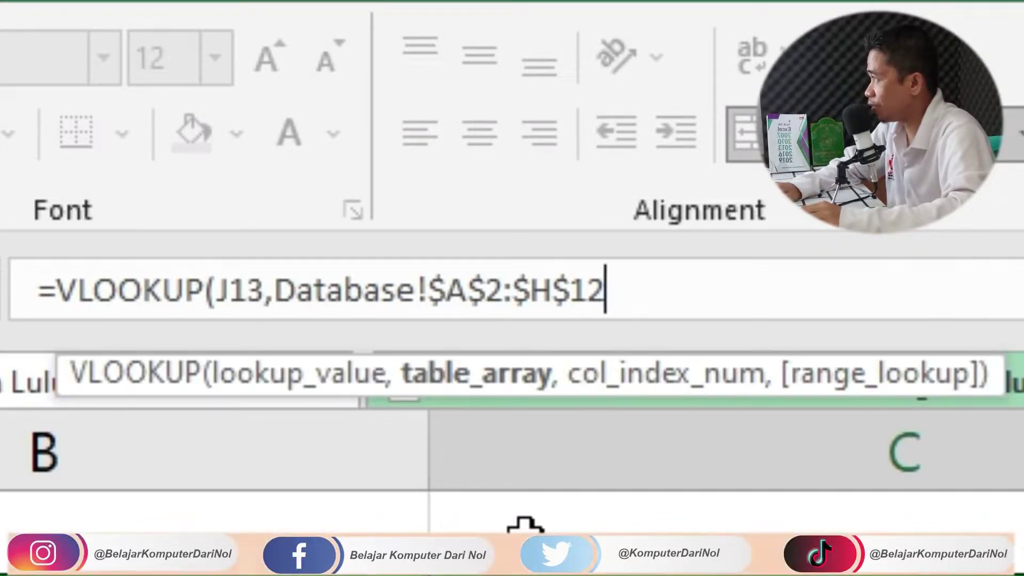
pyautogui.write(',2')
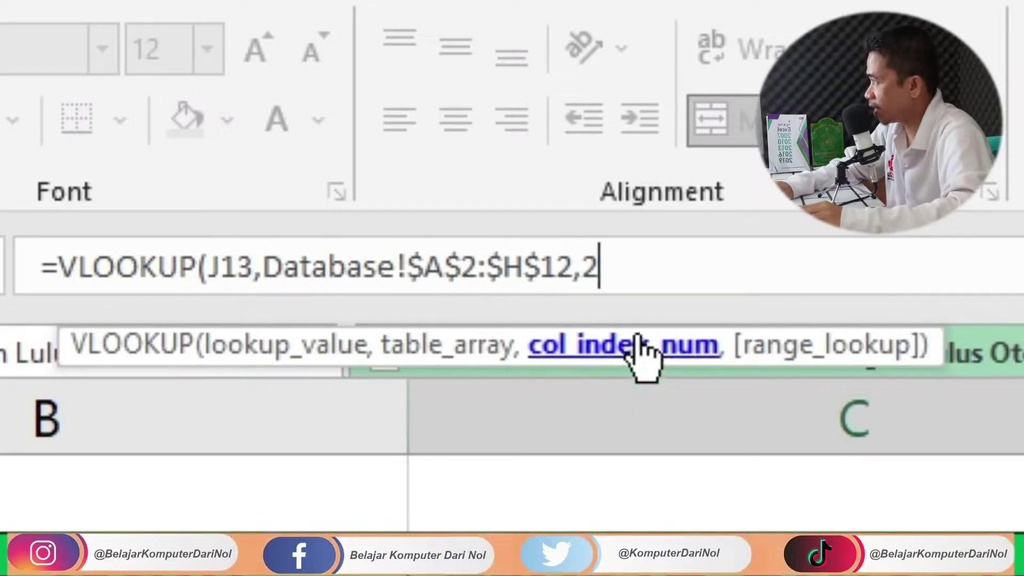
pyautogui.write(',FALSE')
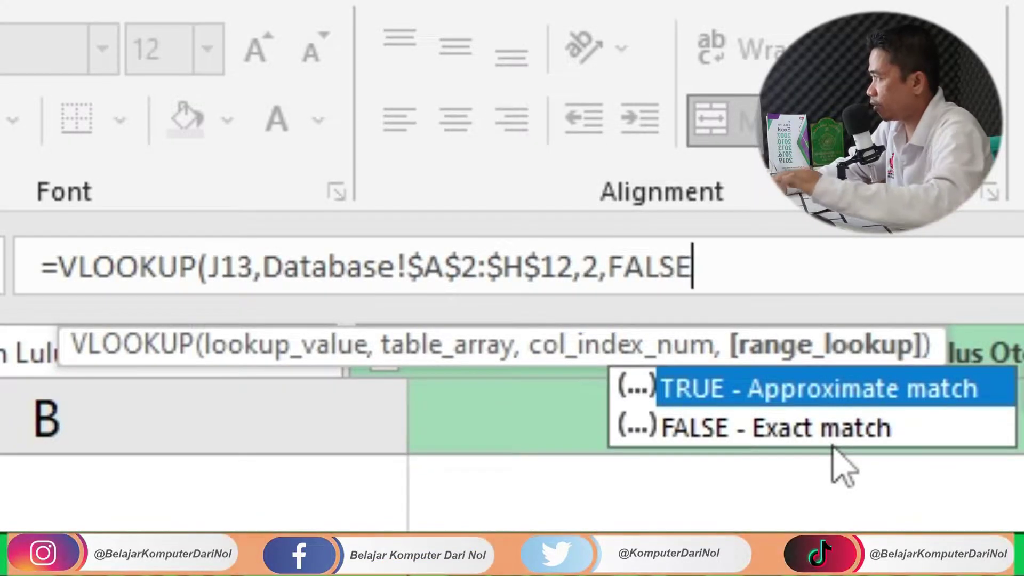
pyautogui.doubleClick(738, 427)
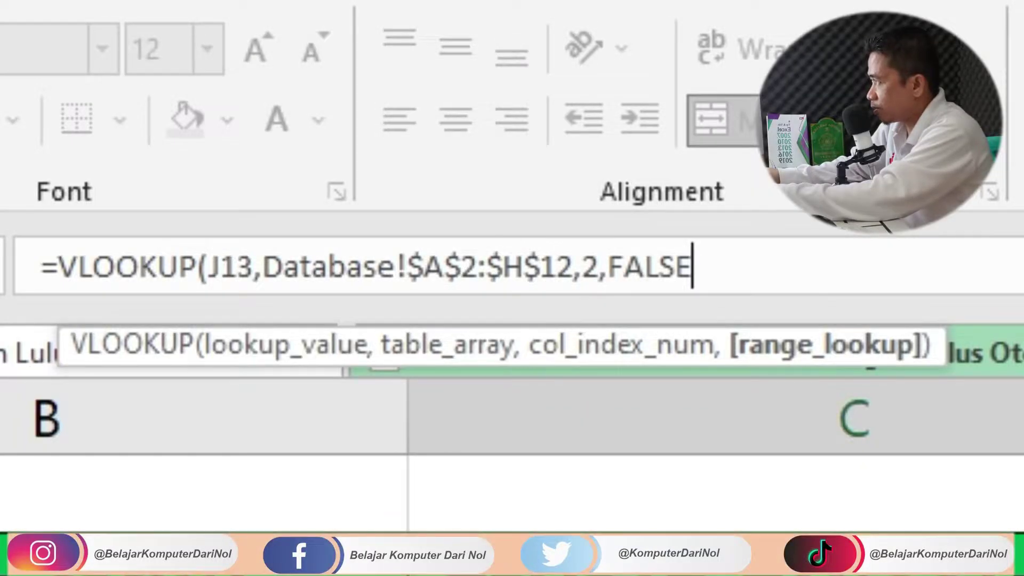
pyautogui.write(')')
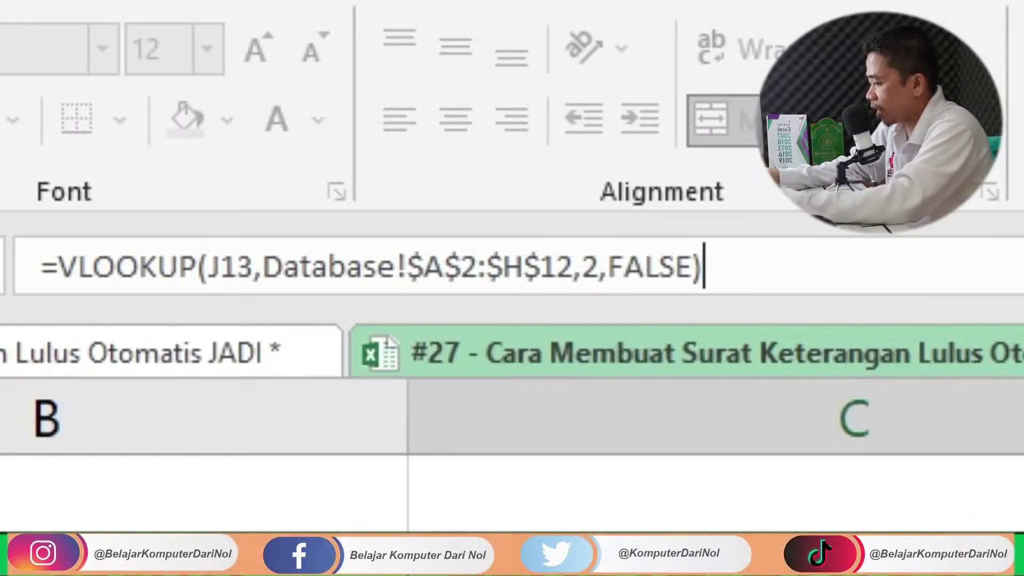
pyautogui.press('Return')
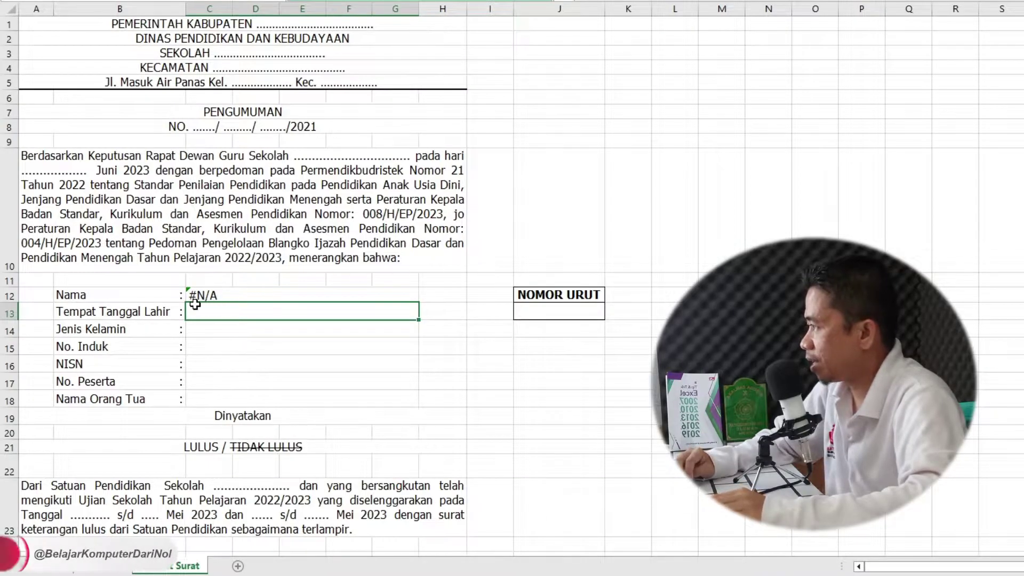
pyautogui.click(210, 295)
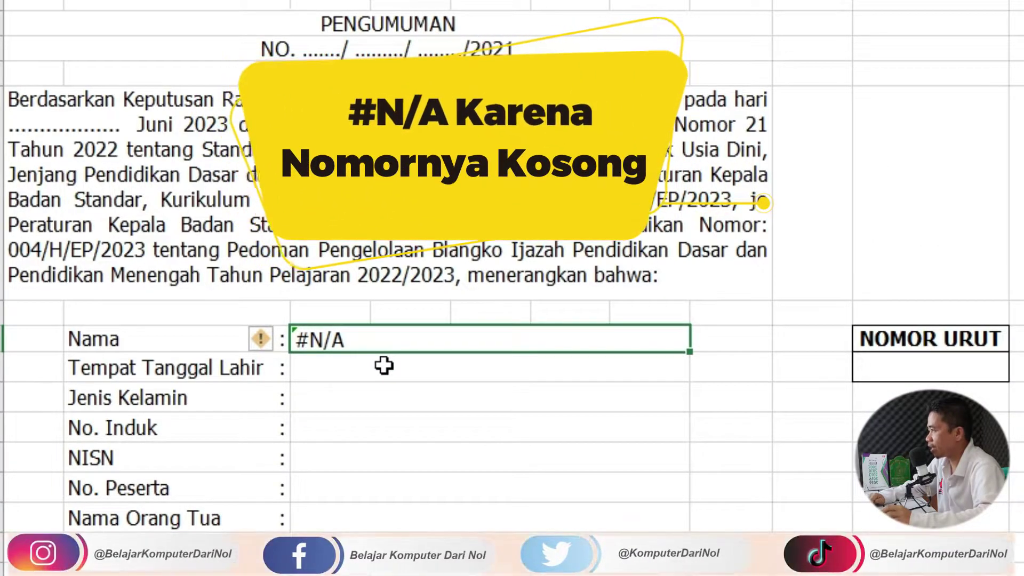
pyautogui.click(980, 374)
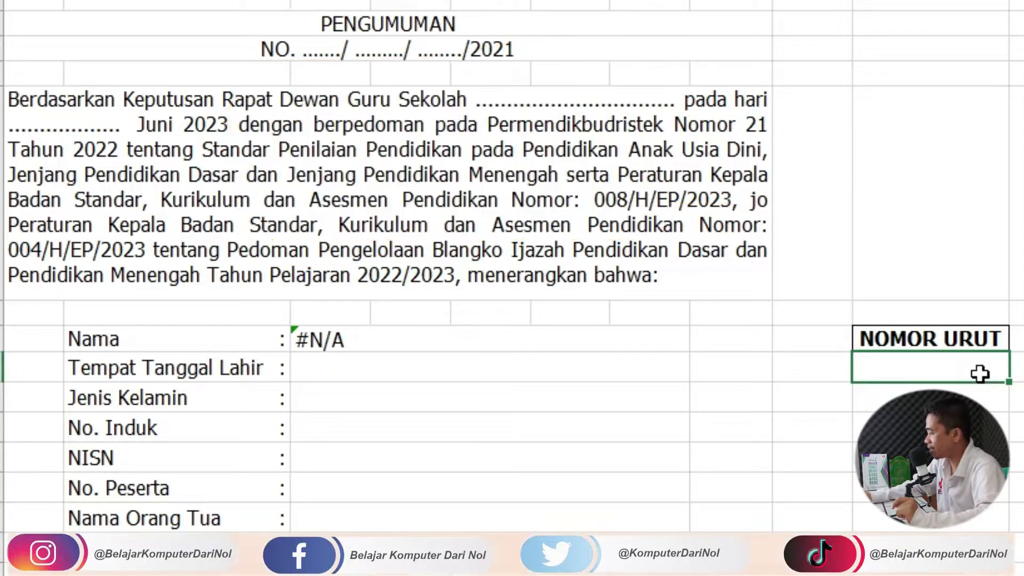
pyautogui.write('1')
pyautogui.press('Return')
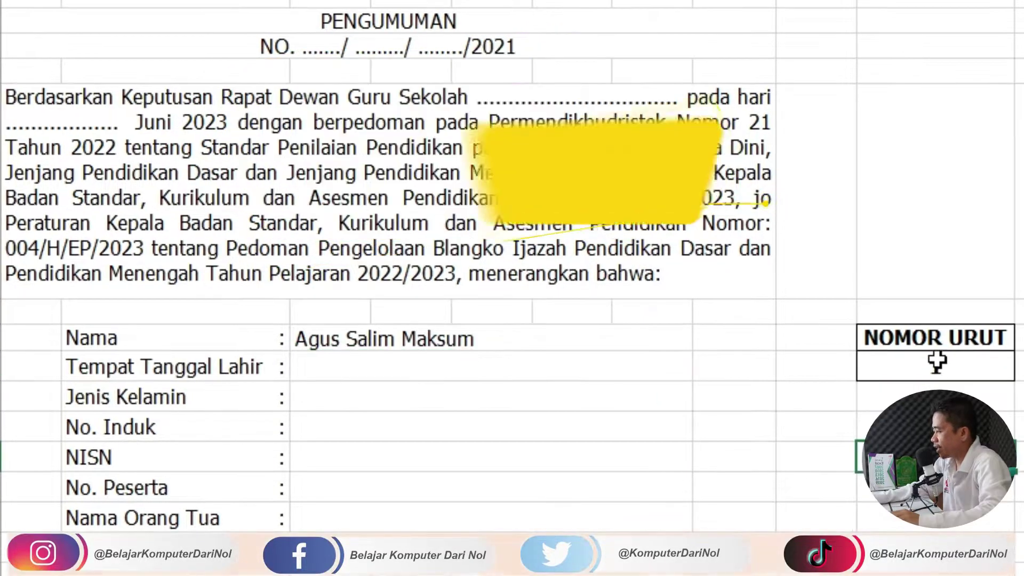
pyautogui.click(933, 367)
pyautogui.write('3')
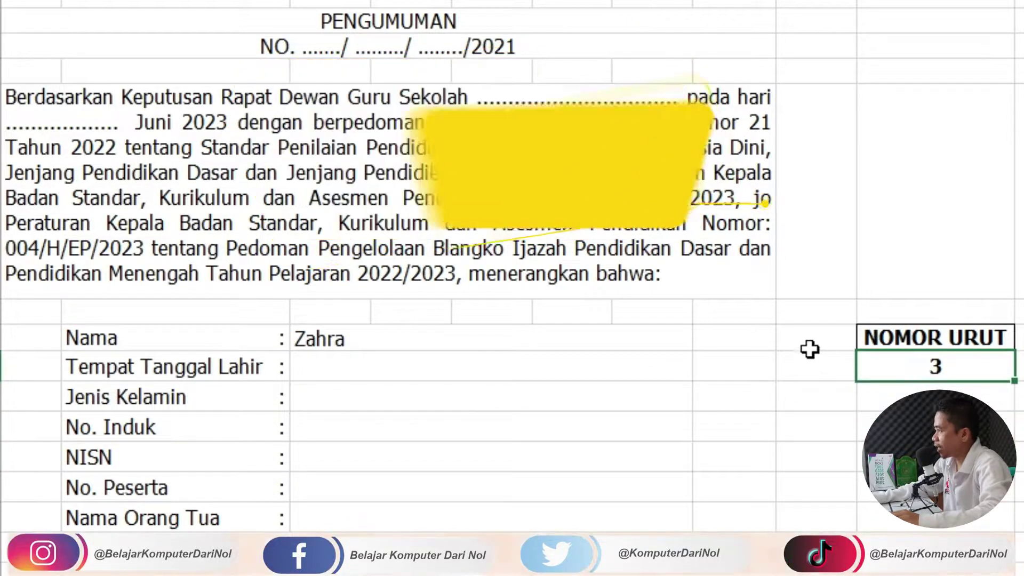
pyautogui.click(816, 329)
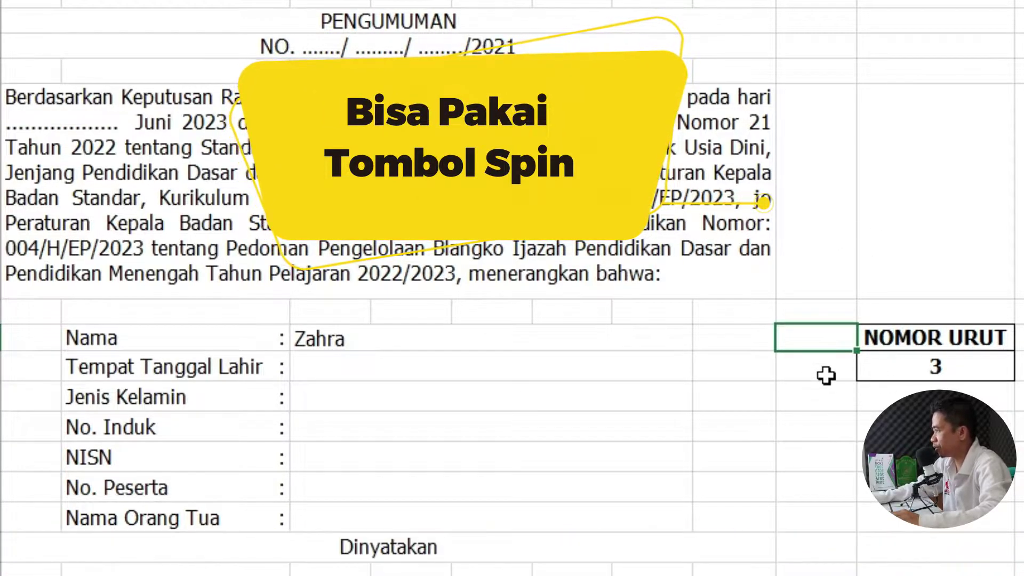
pyautogui.click(935, 370)
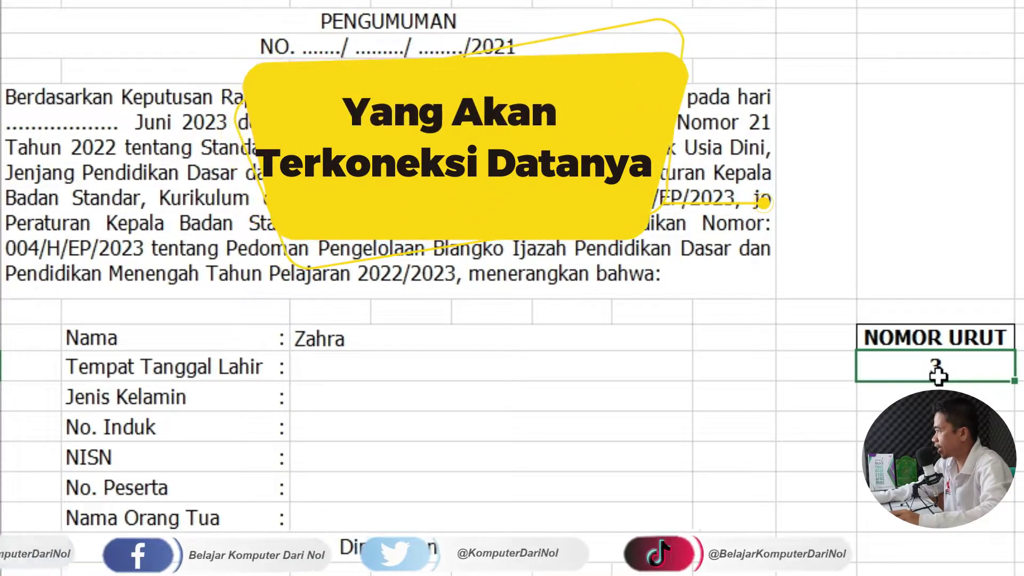
# Draw a Form Controls spin button from the Developer tab left of the NOMOR URUT box.
pyautogui.moveTo(384, 339); pyautogui.dragTo(393, 521)
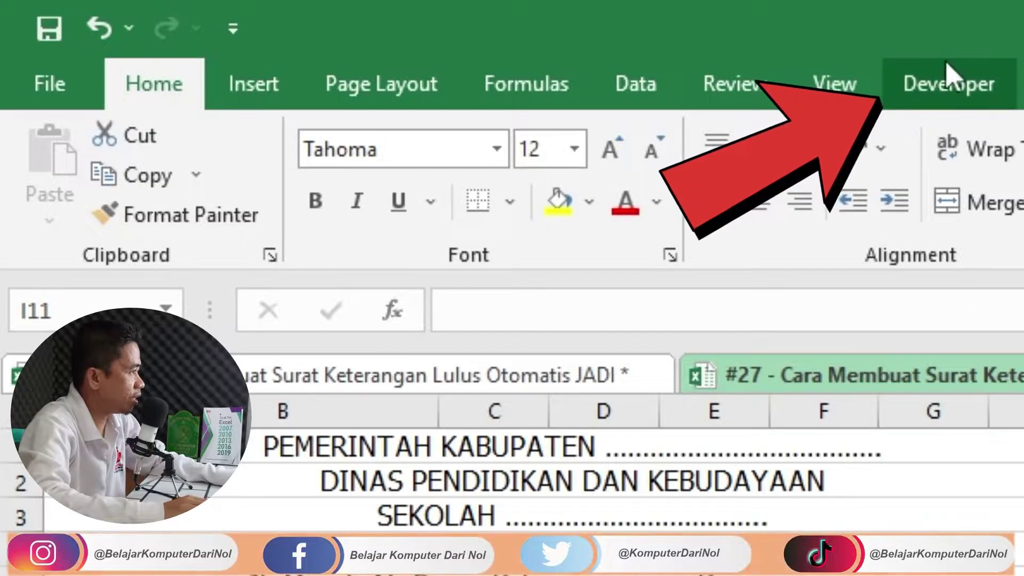
pyautogui.click(948, 82)
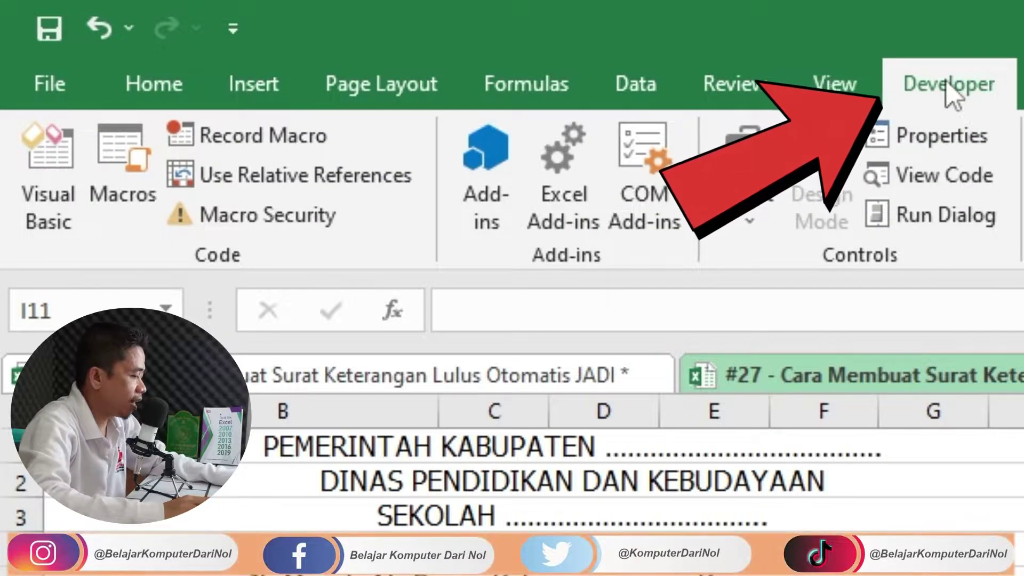
pyautogui.click(753, 216)
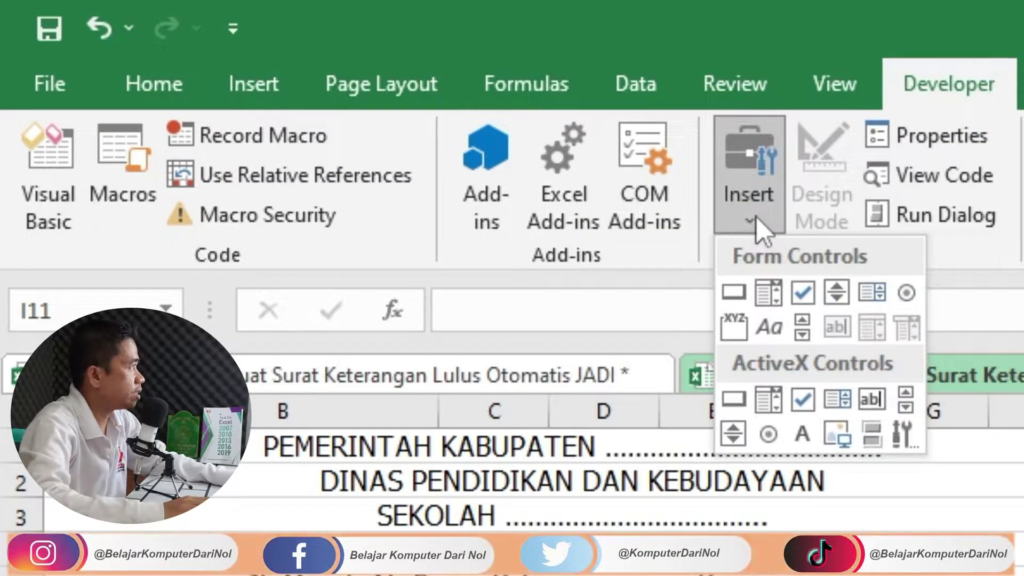
pyautogui.click(838, 301)
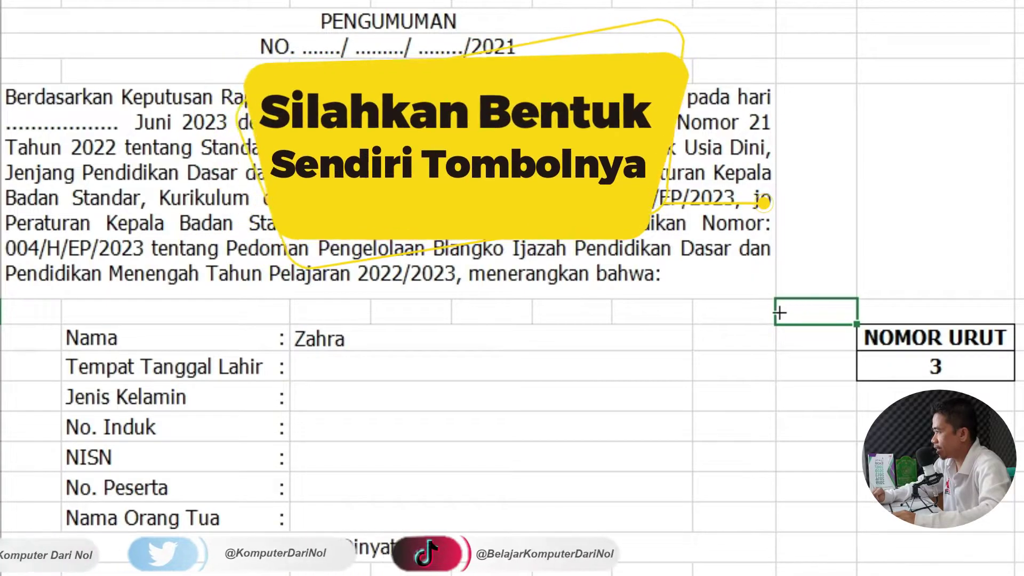
pyautogui.moveTo(795, 309); pyautogui.dragTo(843, 390)
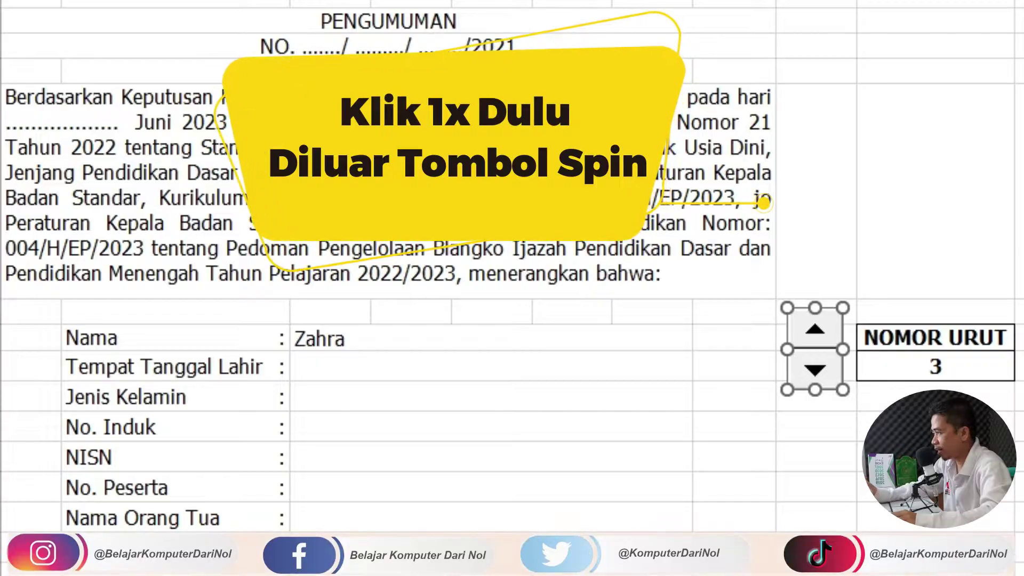
# Set the spin button's Format Control cell link to $J$13.
pyautogui.click(935, 426)
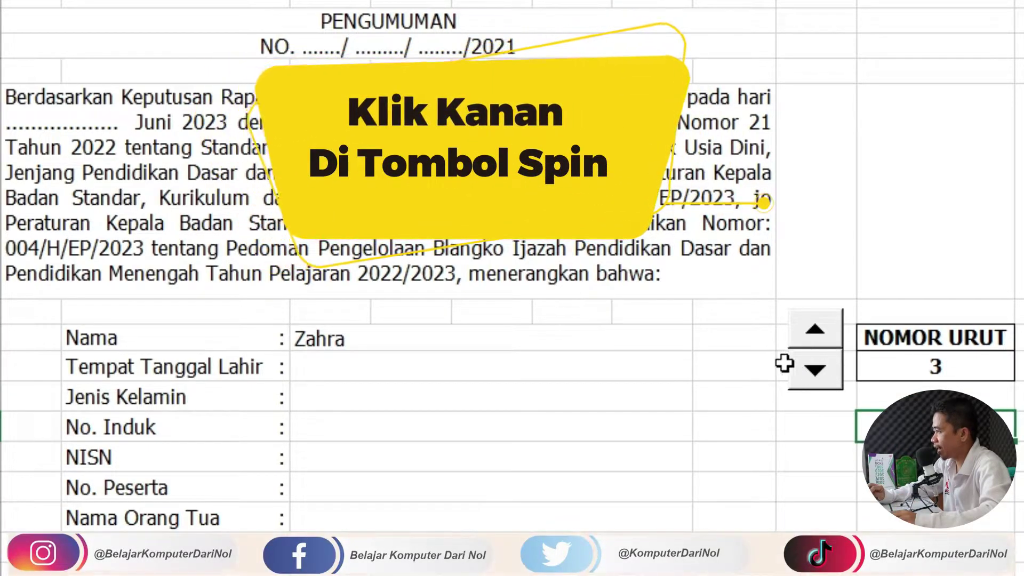
pyautogui.rightClick(821, 370)
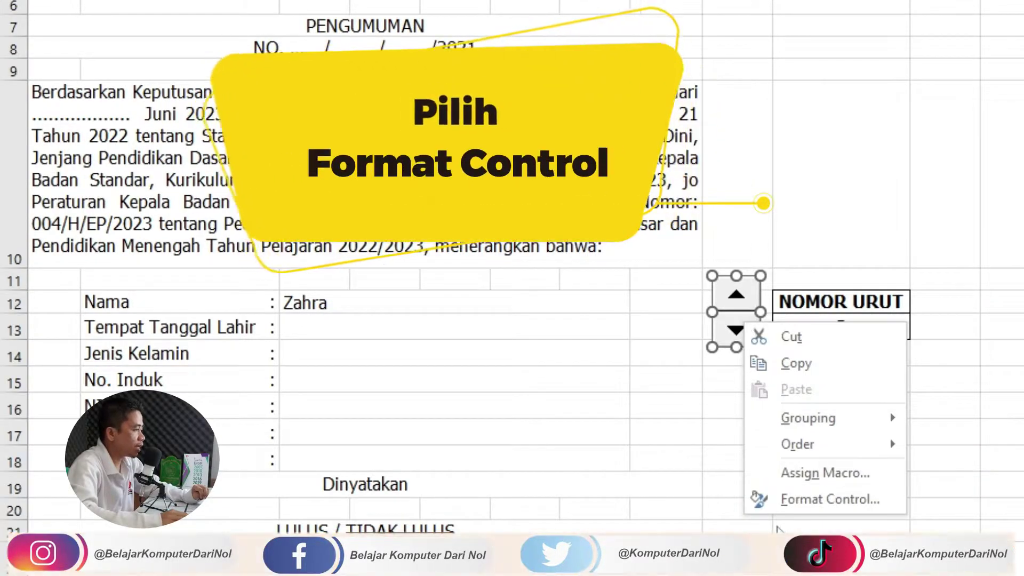
pyautogui.click(792, 505)
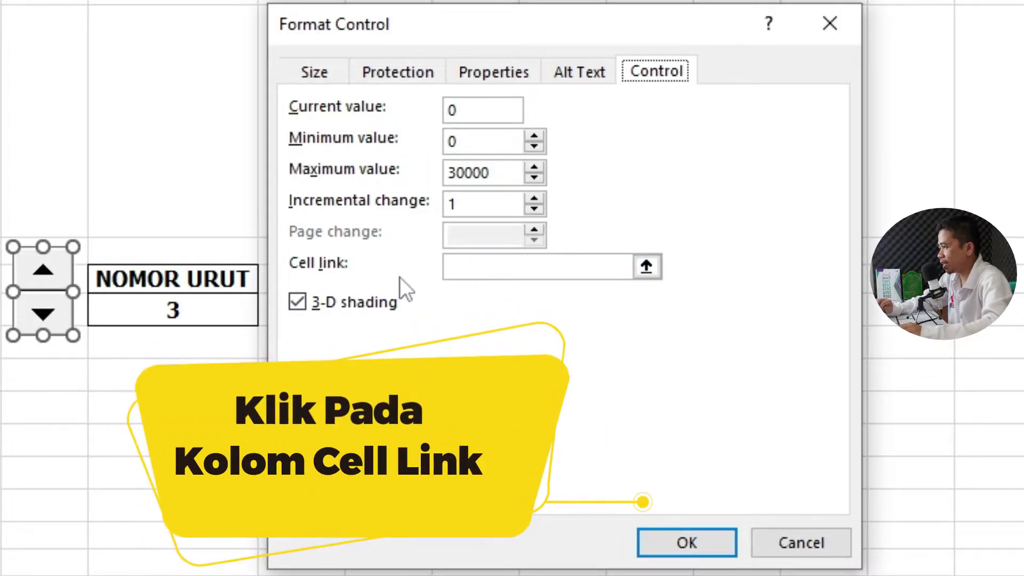
pyautogui.click(471, 269)
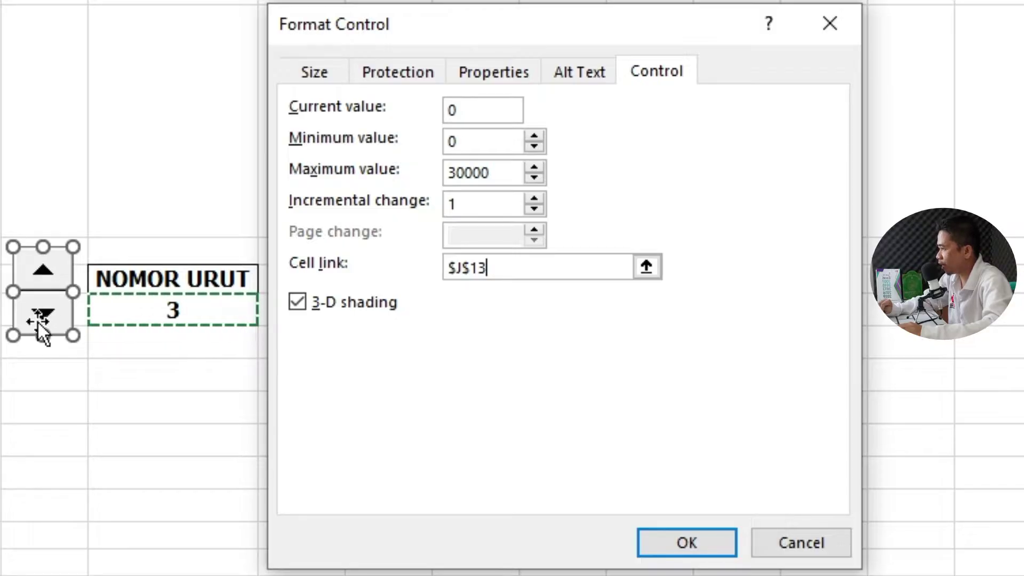
pyautogui.click(704, 542)
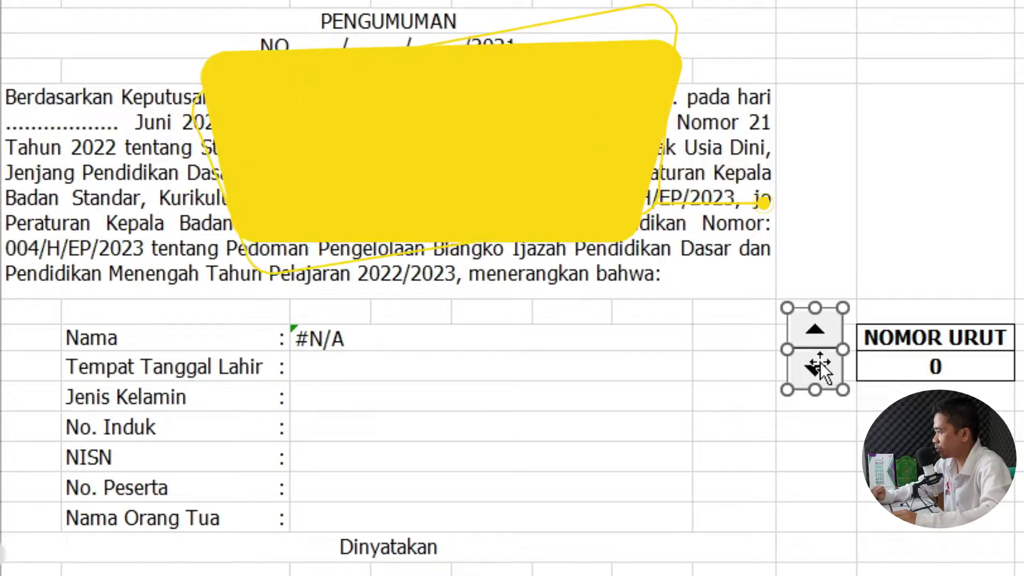
# Raise NOMOR URUT to 7 with the spin button, then select Nama and the empty fields below.
pyautogui.click(826, 336)
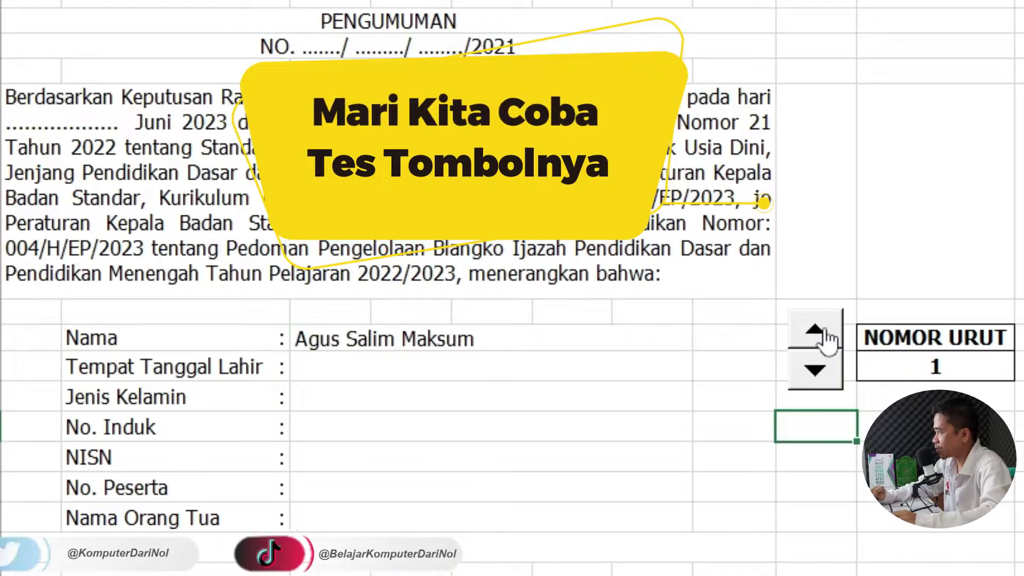
pyautogui.click(827, 336)
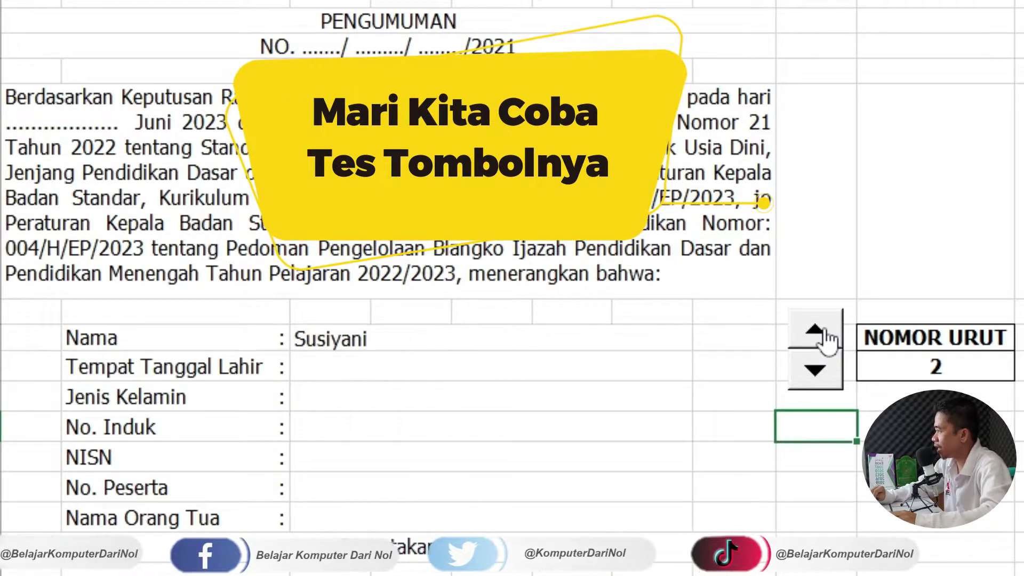
pyautogui.click(826, 335)
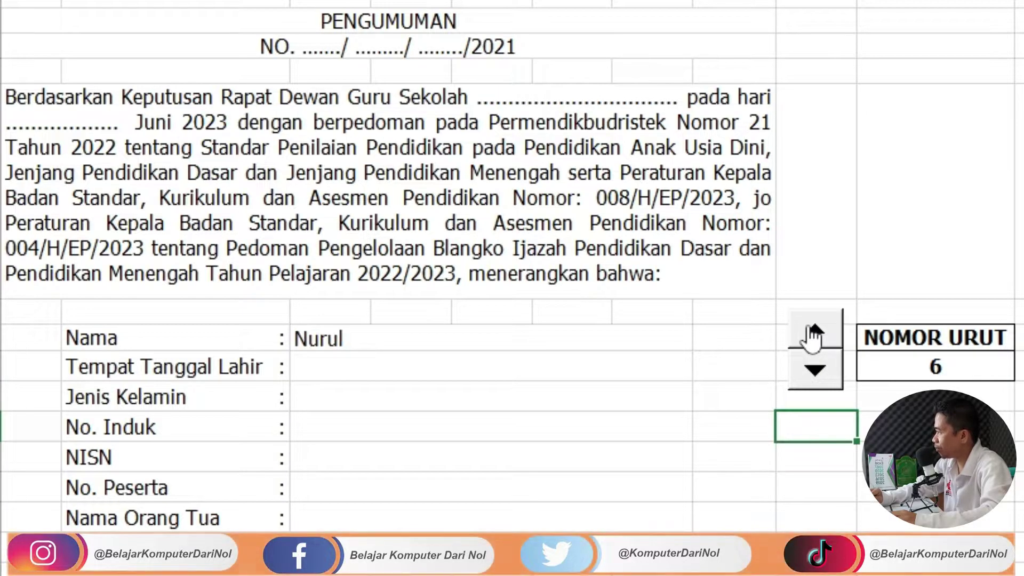
pyautogui.click(813, 333)
pyautogui.click(403, 333)
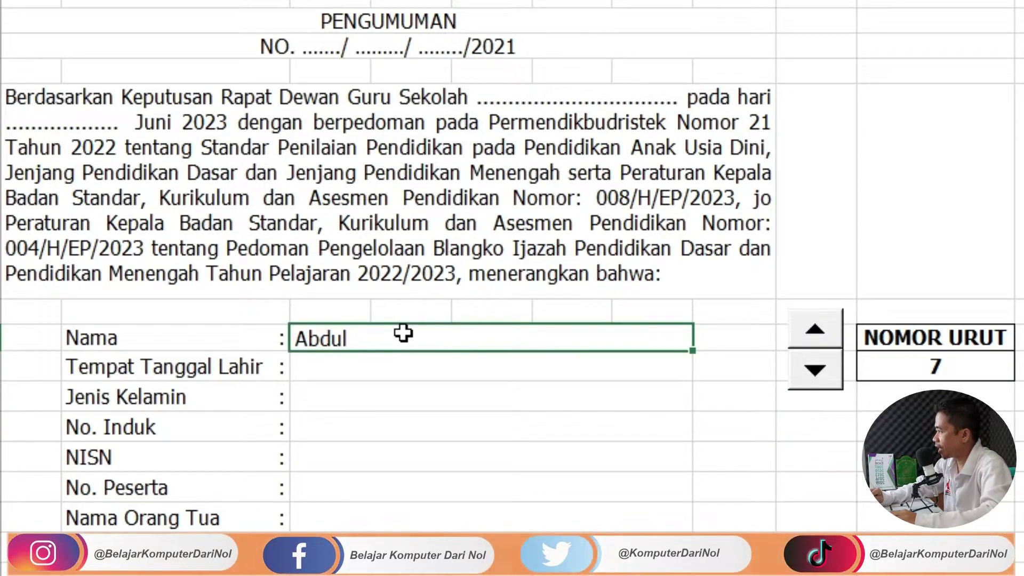
pyautogui.moveTo(369, 369); pyautogui.dragTo(369, 525)
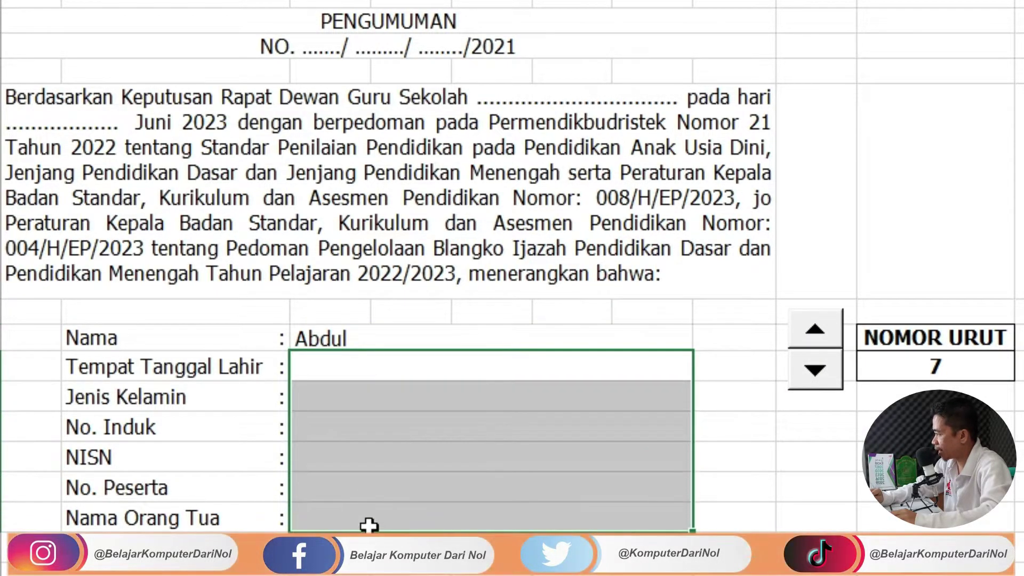
pyautogui.click(383, 335)
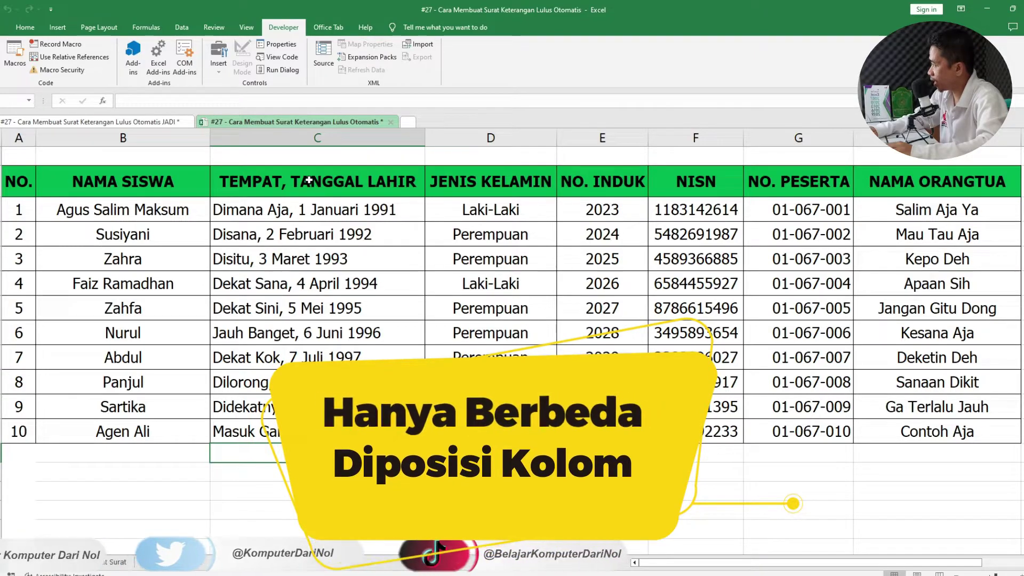
# Highlight each Database column in turn, from NAMA SISWA through NAMA ORANGTUA.
pyautogui.click(127, 191)
pyautogui.moveTo(127, 190); pyautogui.dragTo(129, 425)
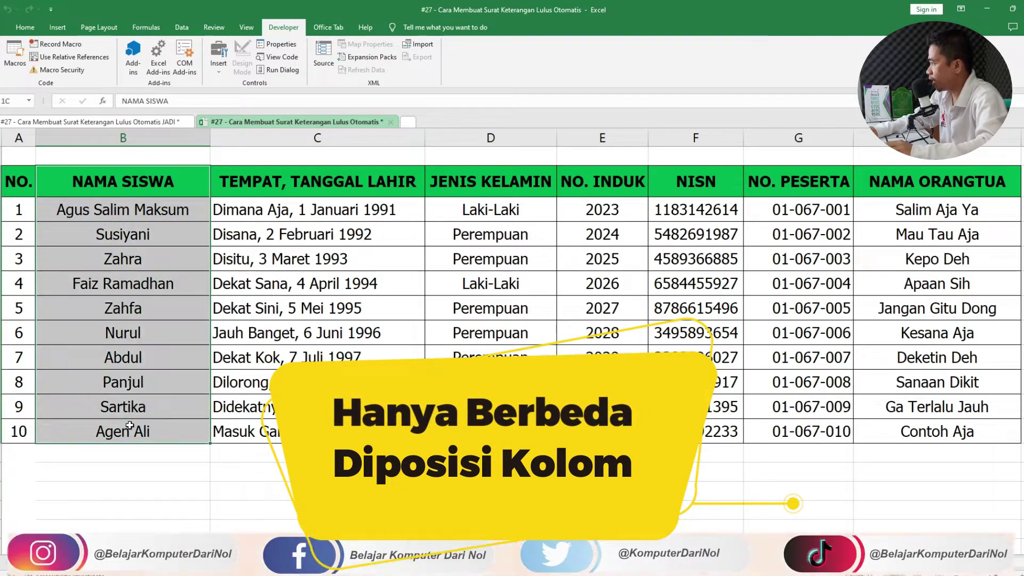
pyautogui.moveTo(369, 187); pyautogui.dragTo(368, 406)
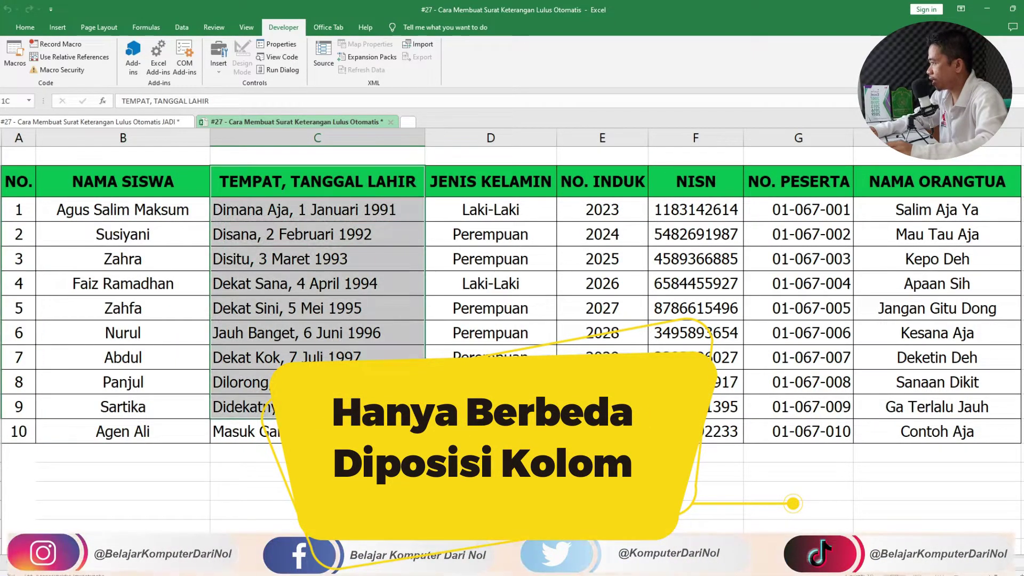
pyautogui.moveTo(492, 182); pyautogui.dragTo(490, 431)
pyautogui.moveTo(602, 181); pyautogui.dragTo(602, 431)
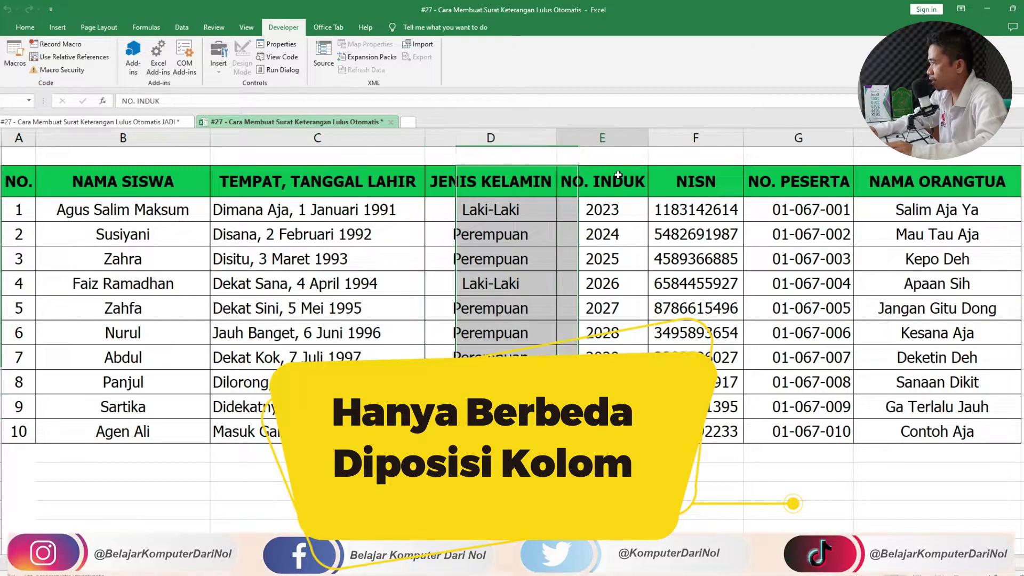
pyautogui.moveTo(695, 182); pyautogui.dragTo(696, 308)
pyautogui.moveTo(798, 182); pyautogui.dragTo(798, 308)
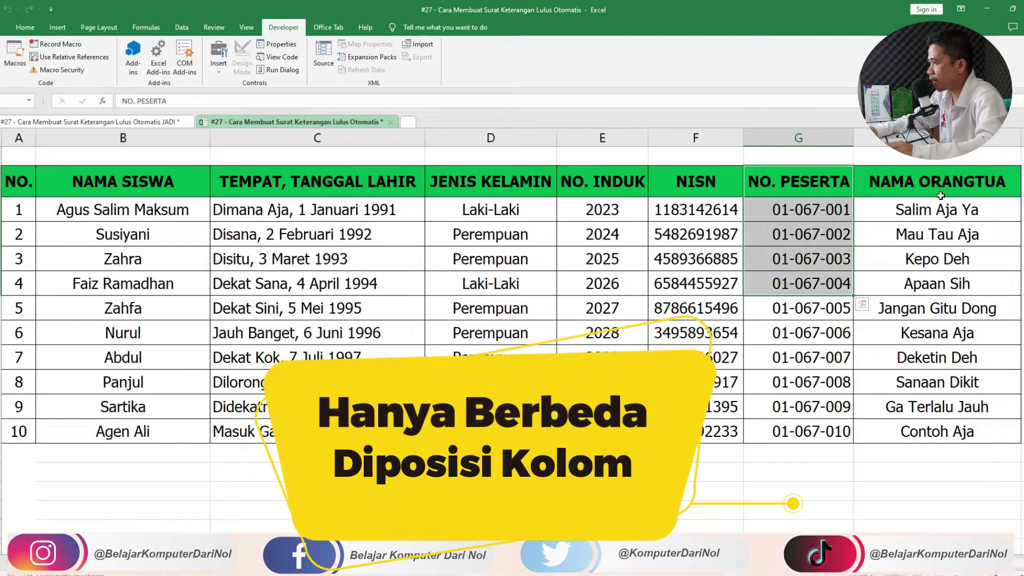
pyautogui.moveTo(937, 182); pyautogui.dragTo(938, 340)
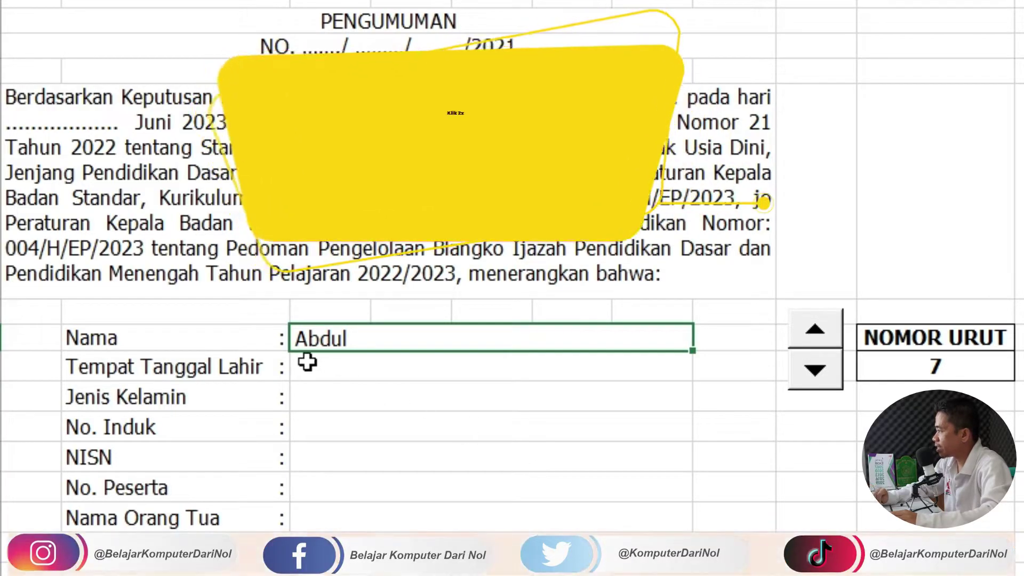
# Copy the Nama VLOOKUP formula and paste it into Tempat Tanggal Lahir using column 3.
pyautogui.doubleClick(364, 337)
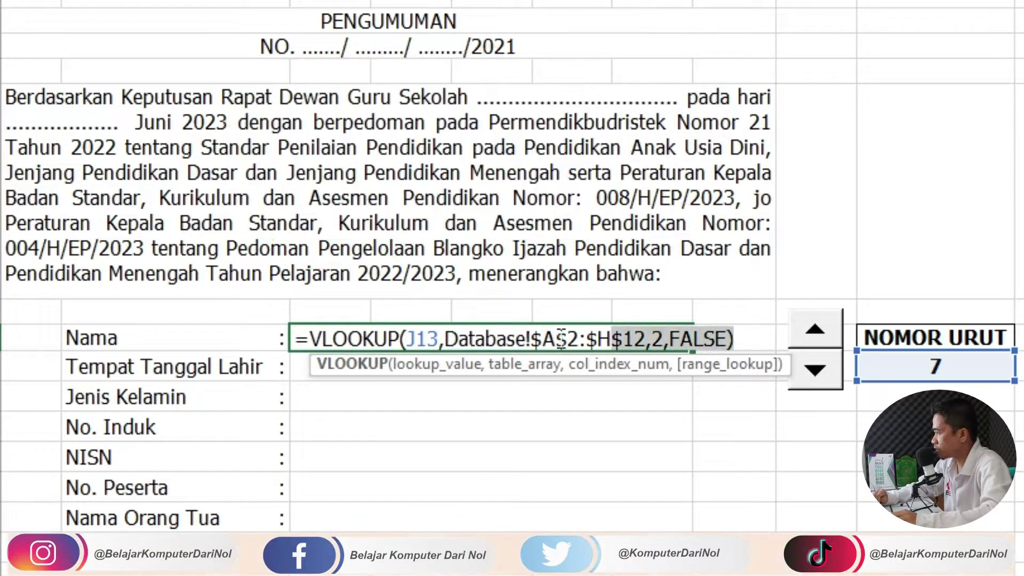
pyautogui.moveTo(736, 331); pyautogui.dragTo(259, 345)
pyautogui.hotkey('ctrl', 'c')
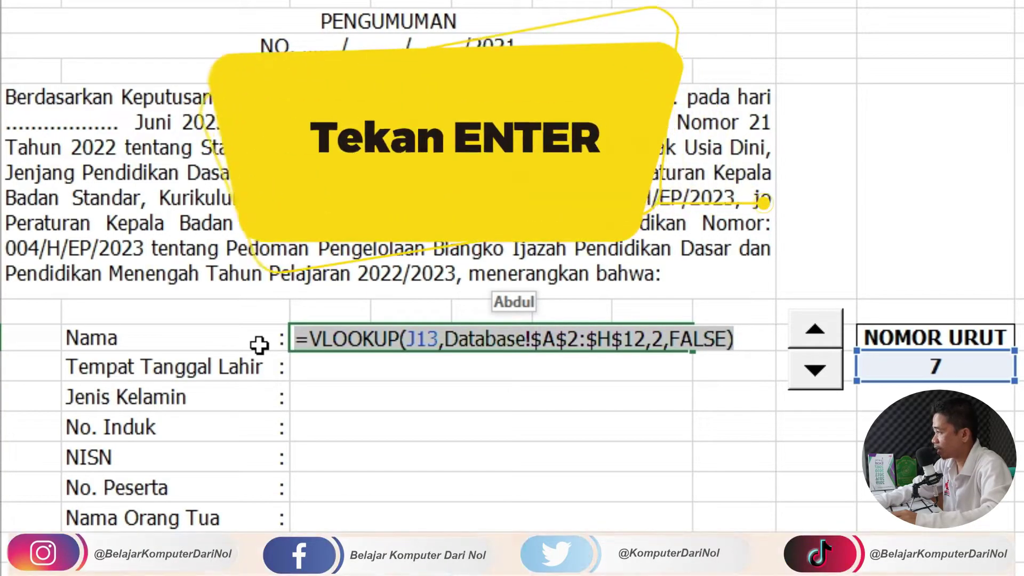
pyautogui.press('Return')
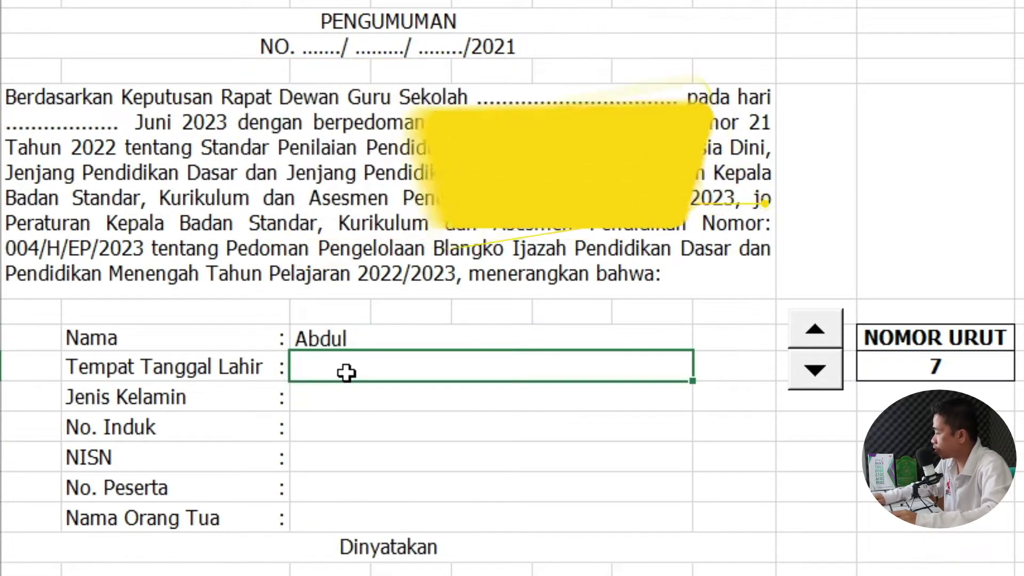
pyautogui.doubleClick(324, 368)
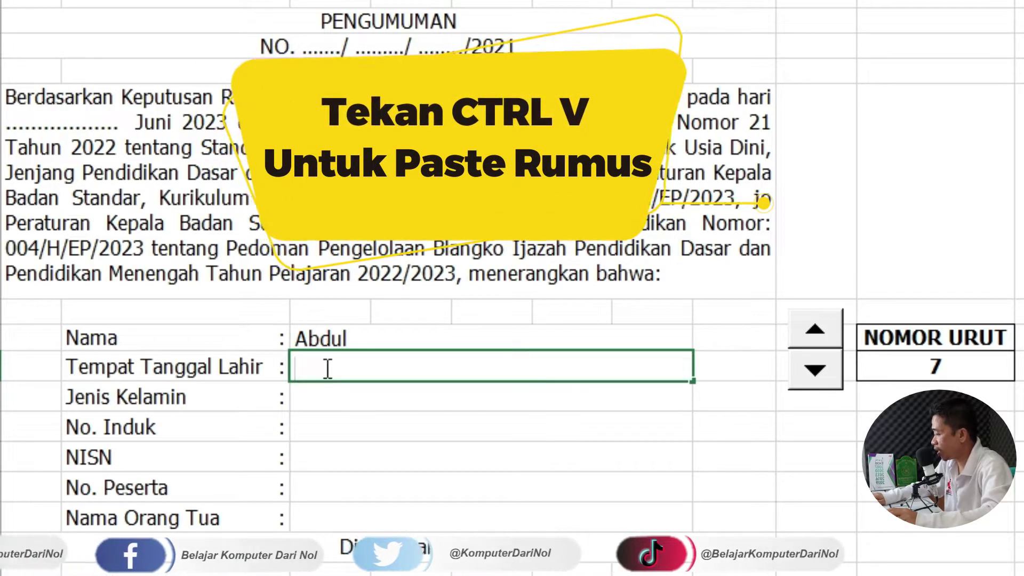
pyautogui.hotkey('ctrl', 'v')
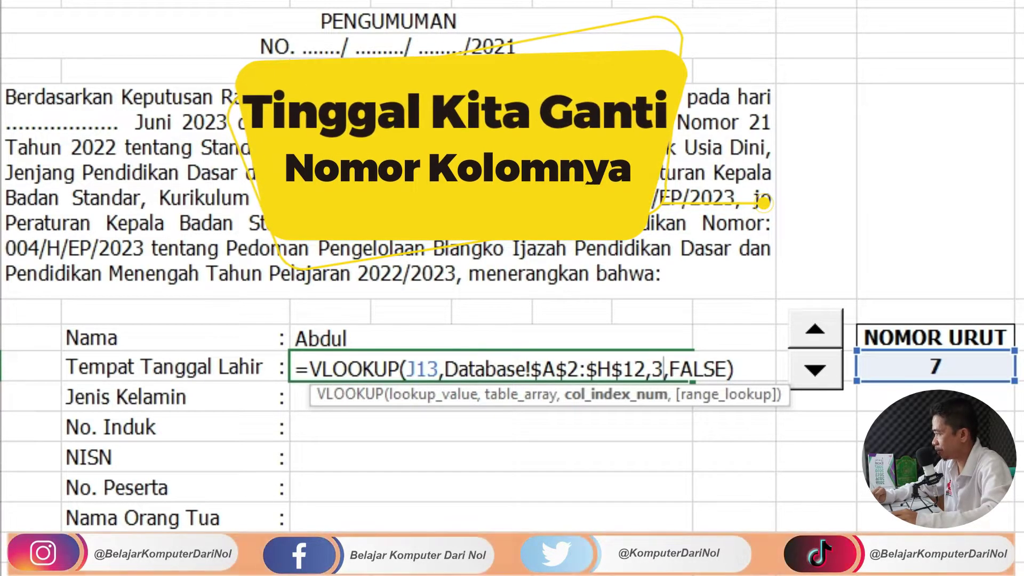
pyautogui.press('Return')
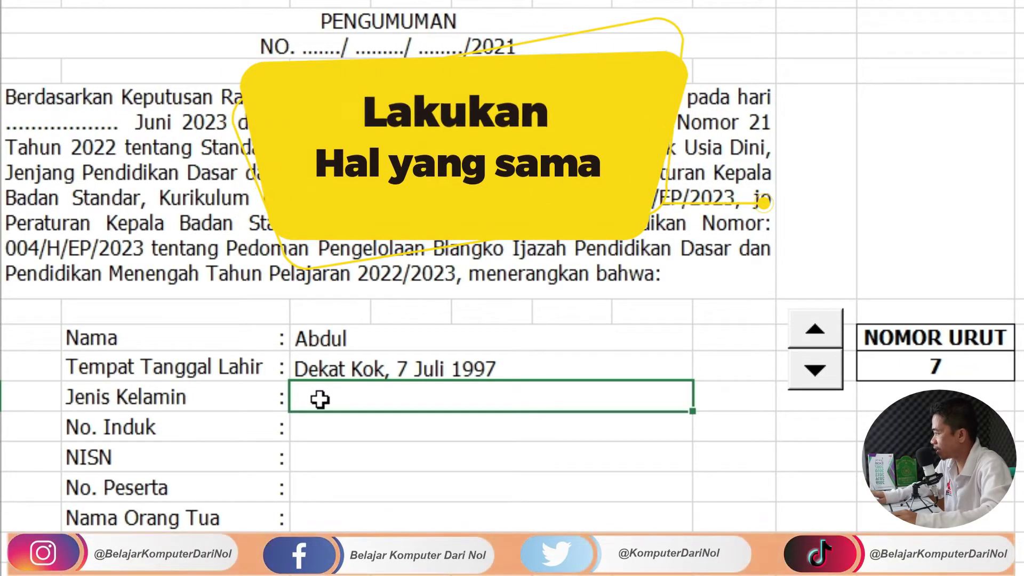
# Paste the VLOOKUP into Jenis Kelamin with column 4 and No. Induk with column 5.
pyautogui.hotkey('ctrl', 'v')
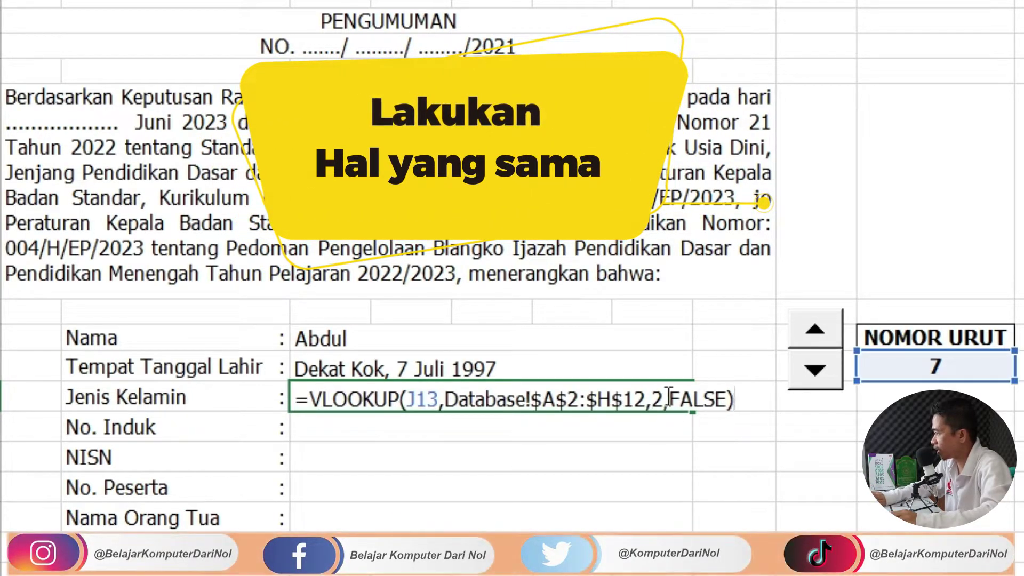
pyautogui.click(666, 399)
pyautogui.write('4')
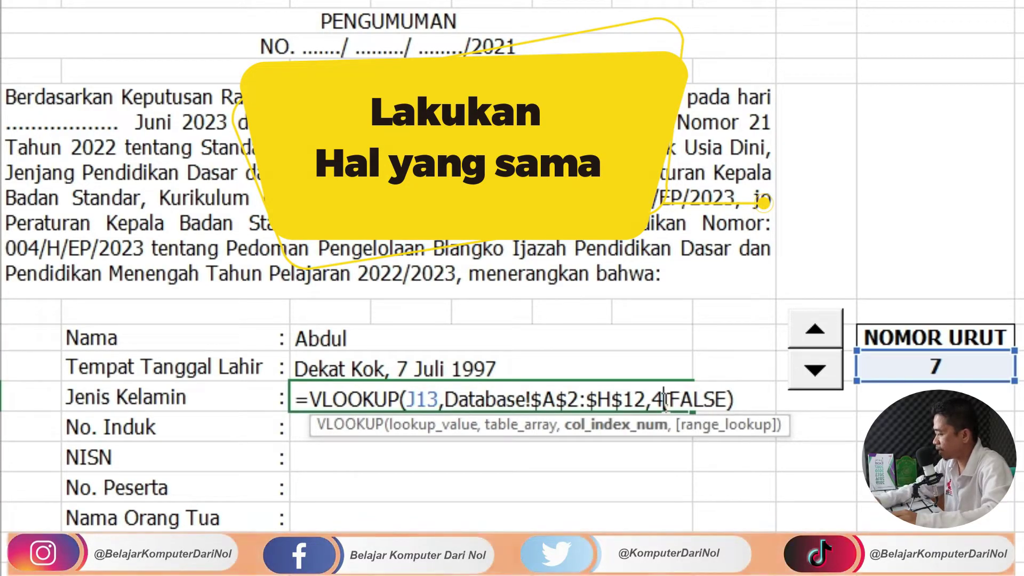
pyautogui.press('Return')
pyautogui.hotkey('ctrl', 'v')
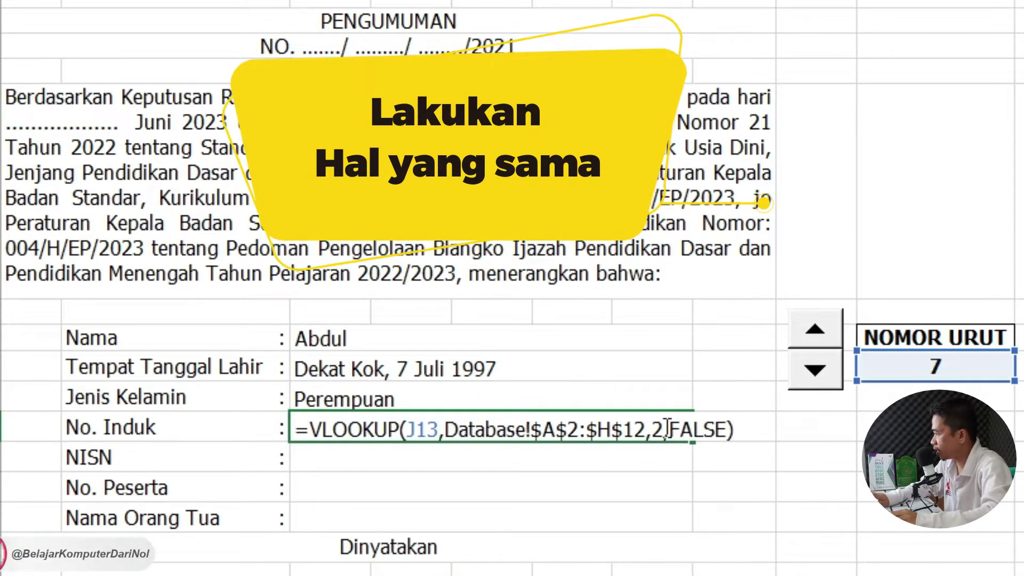
pyautogui.click(666, 431)
pyautogui.press('BackSpace')
pyautogui.write('5')
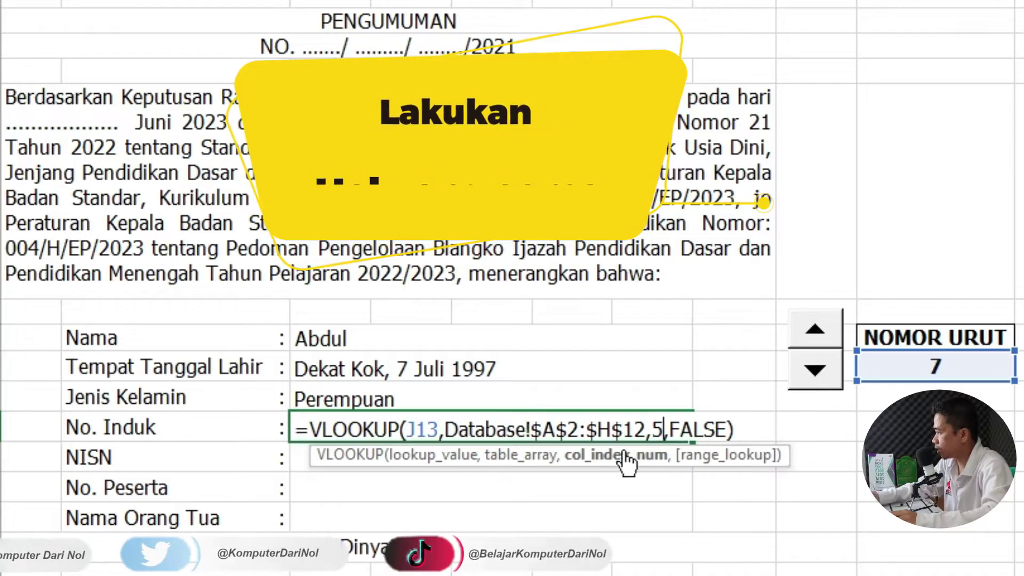
pyautogui.press('Return')
# Paste the VLOOKUP into NISN (column 6), No. Peserta and Nama Orang Tua.
pyautogui.hotkey('ctrl', 'v')
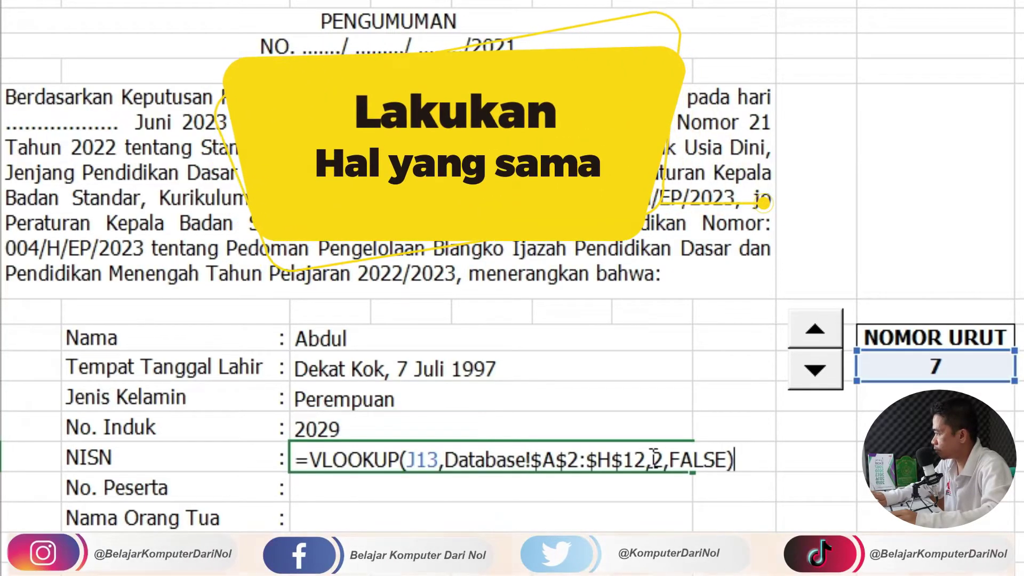
pyautogui.click(661, 459)
pyautogui.press('BackSpace')
pyautogui.write('6')
pyautogui.press('Return')
pyautogui.hotkey('ctrl', 'v')
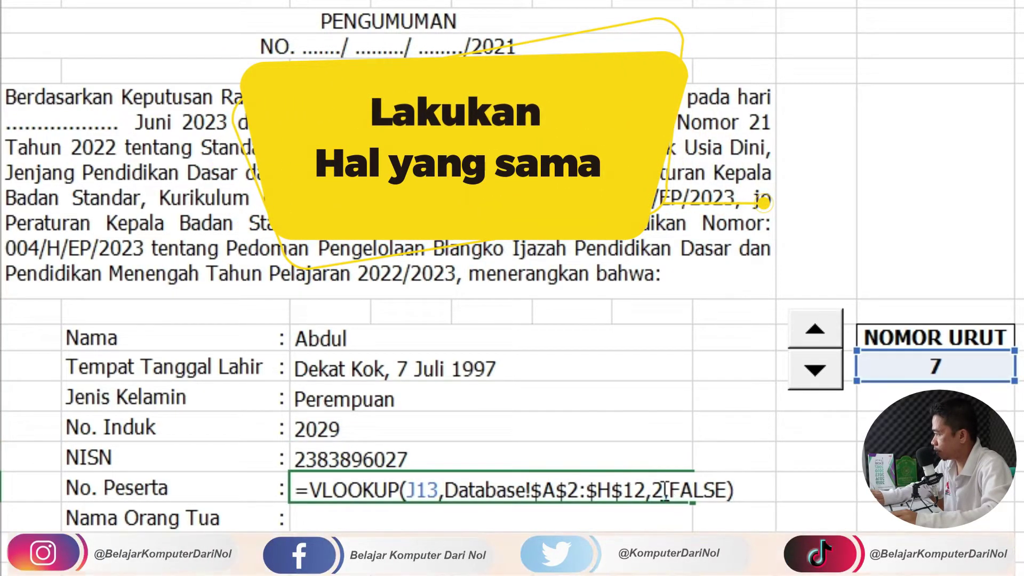
pyautogui.press('Return')
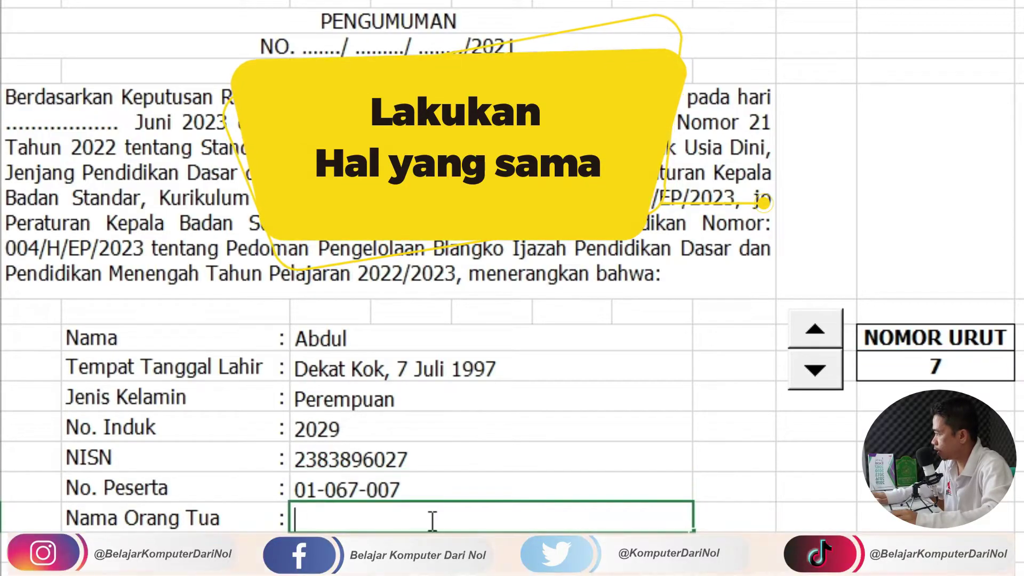
pyautogui.write('=VLOOKUP(J11,Database!$A$2:$H$12,2,FALSE)')
pyautogui.press('Return')
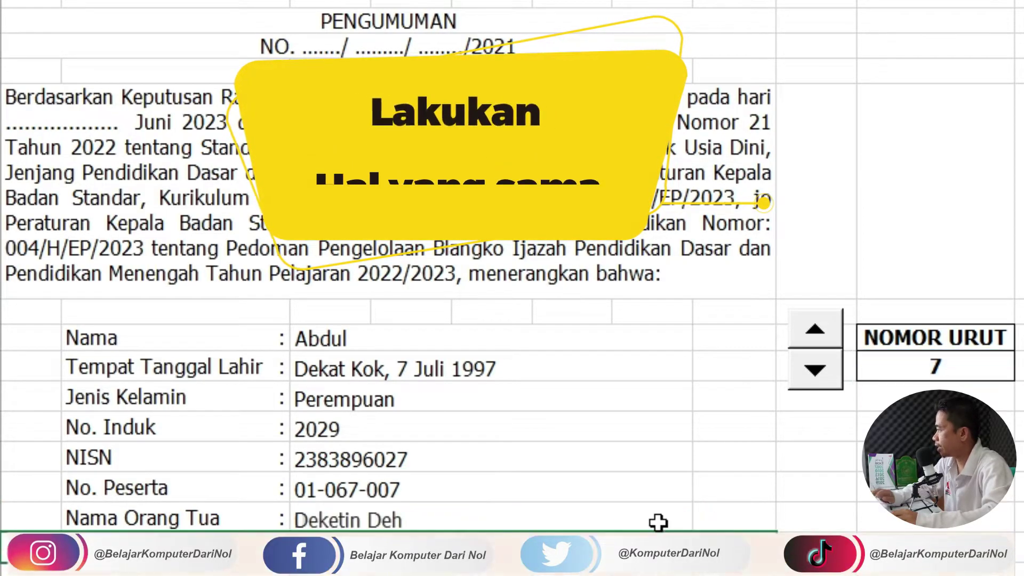
# Step NOMOR URUT up three and back down to 1 to verify the letter updates.
pyautogui.click(827, 331)
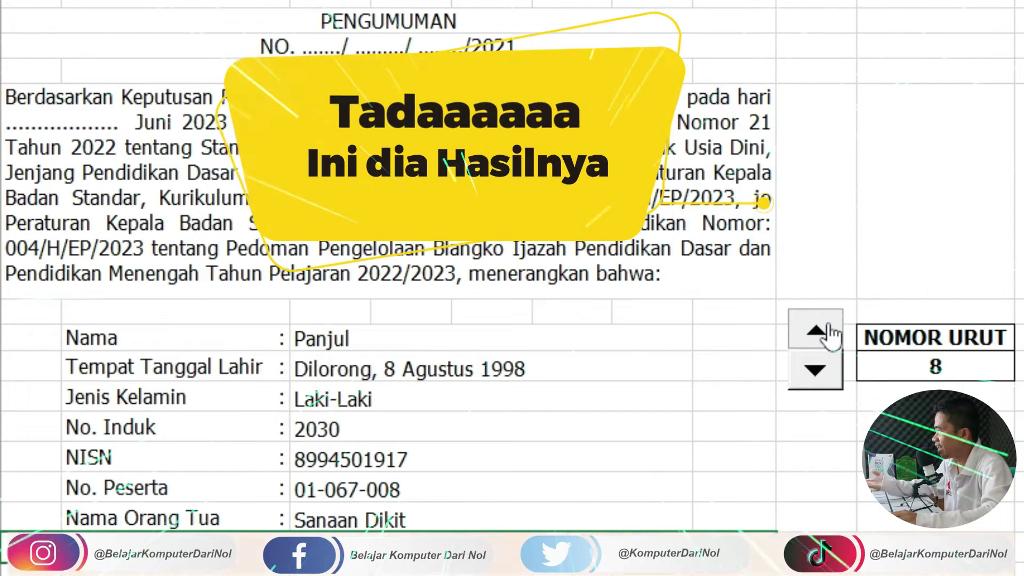
pyautogui.click(827, 332)
pyautogui.click(828, 332)
pyautogui.click(825, 368)
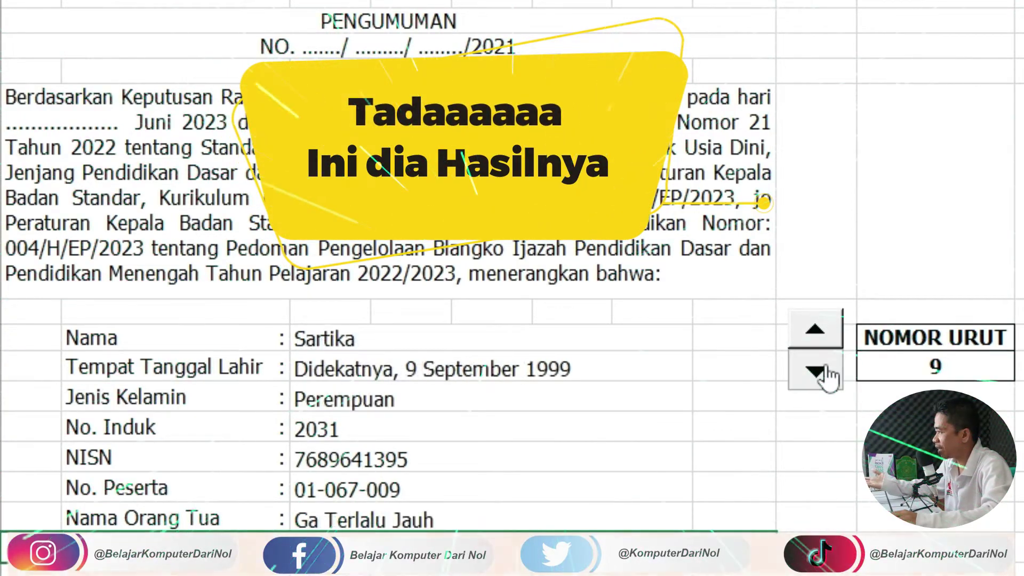
pyautogui.click(826, 368)
pyautogui.click(825, 367)
pyautogui.click(825, 367)
pyautogui.click(826, 368)
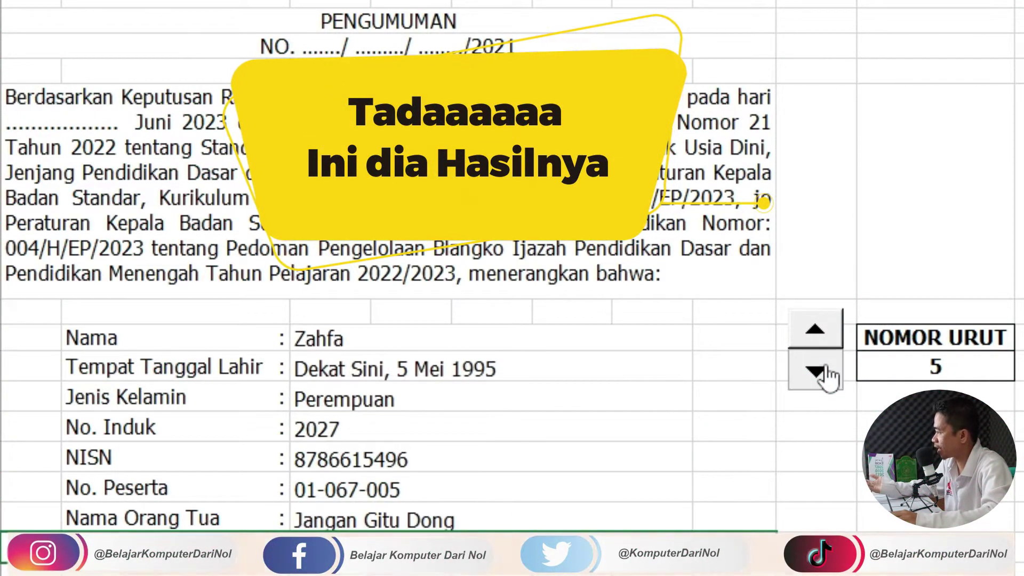
pyautogui.click(825, 368)
pyautogui.click(825, 368)
pyautogui.click(826, 368)
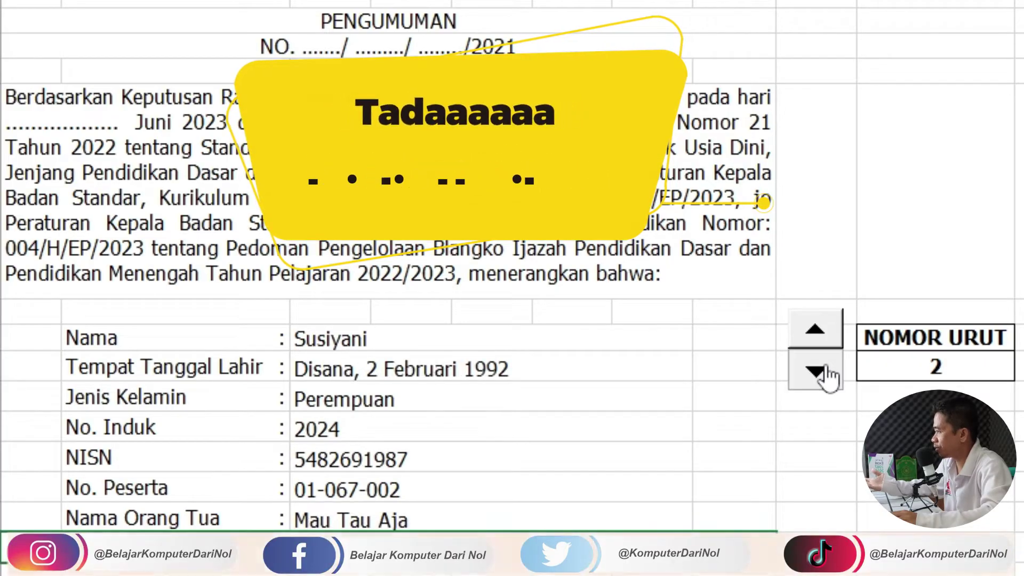
pyautogui.click(826, 368)
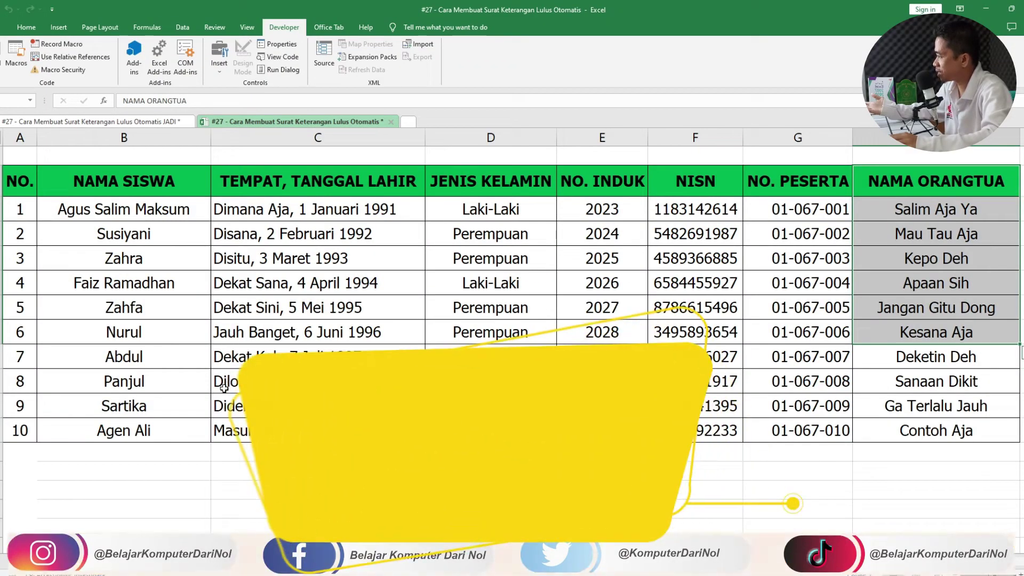
pyautogui.click(803, 388)
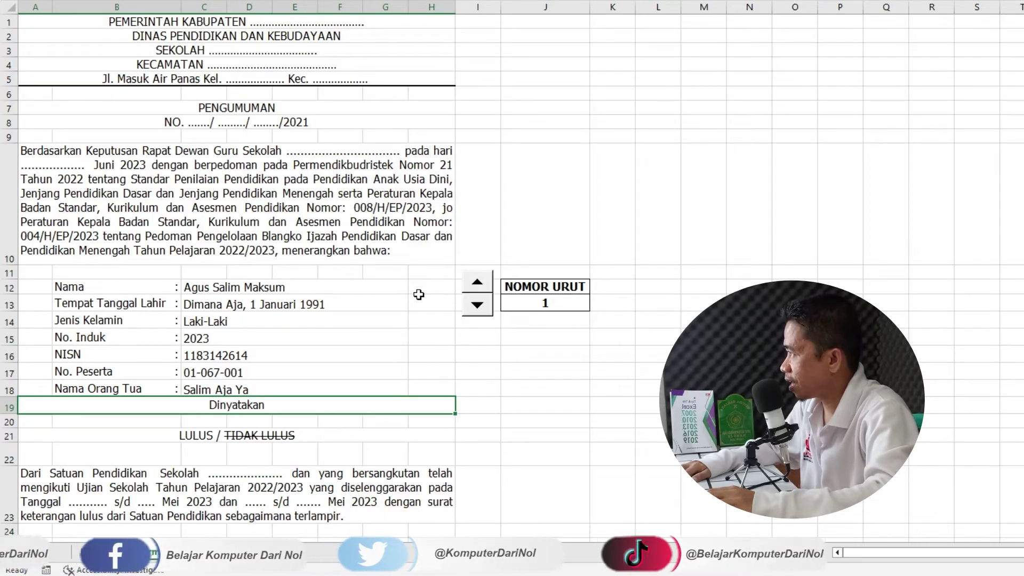
# Scroll down to review the completed letter for student number 1.
pyautogui.scroll(-1, 407, 284)
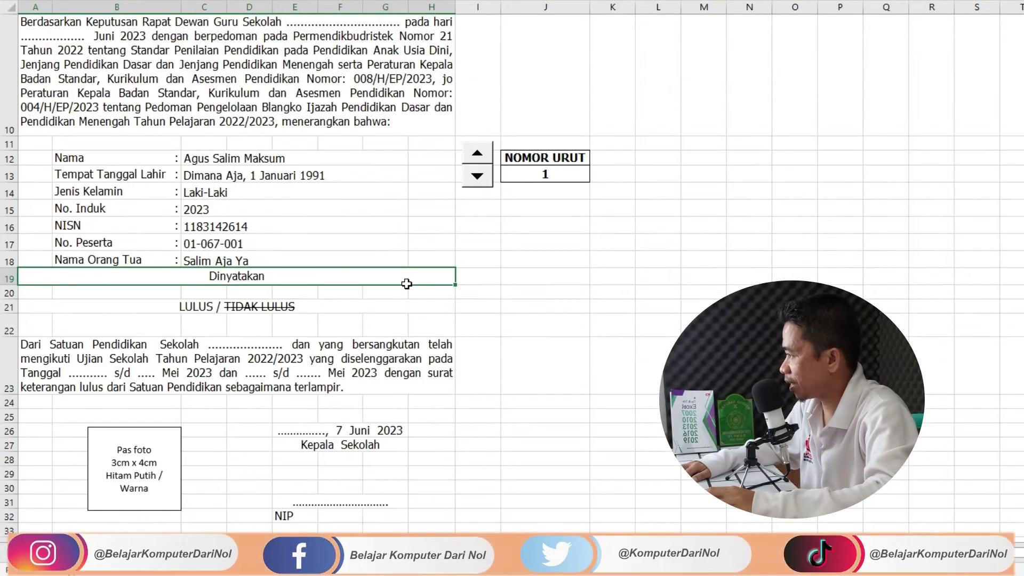